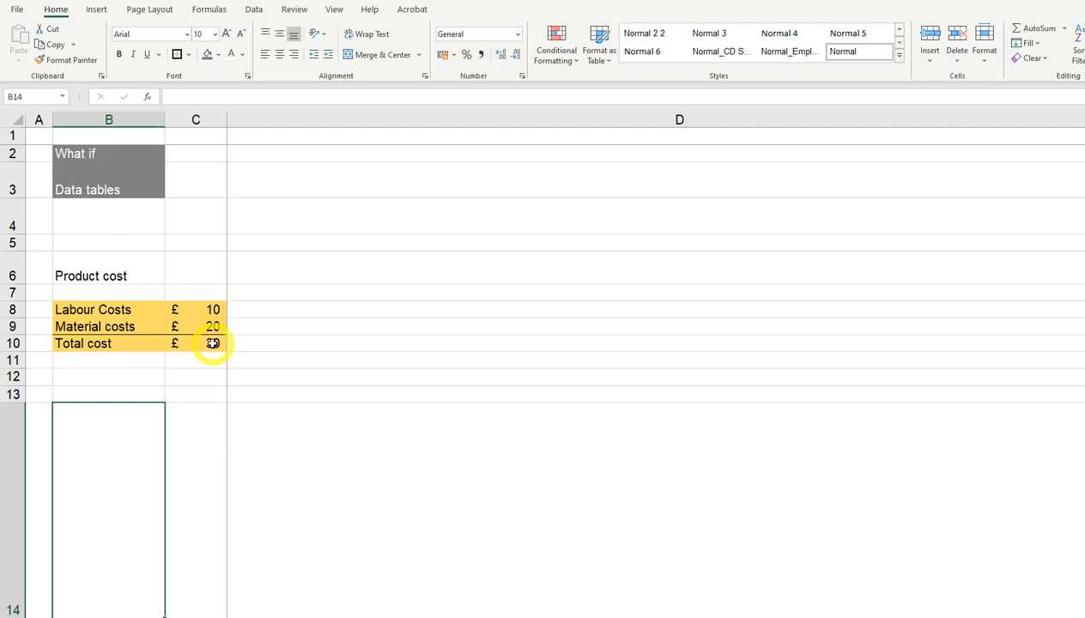
- Link Example 1's Total cost cell G6 to the product's total cost with the formula =C10
click(213, 345)
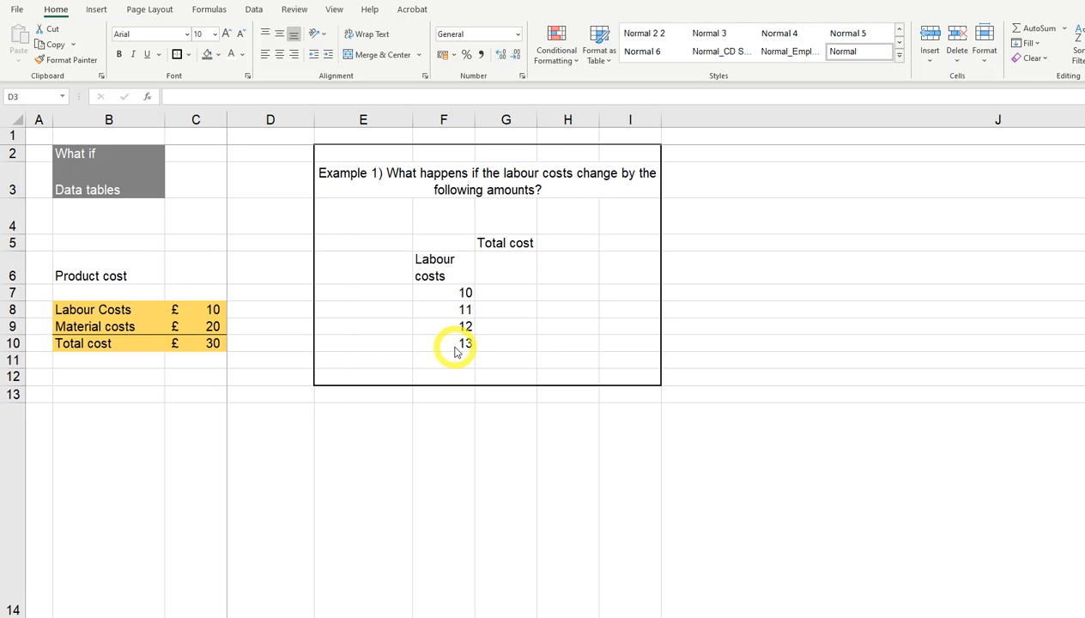
click(501, 269)
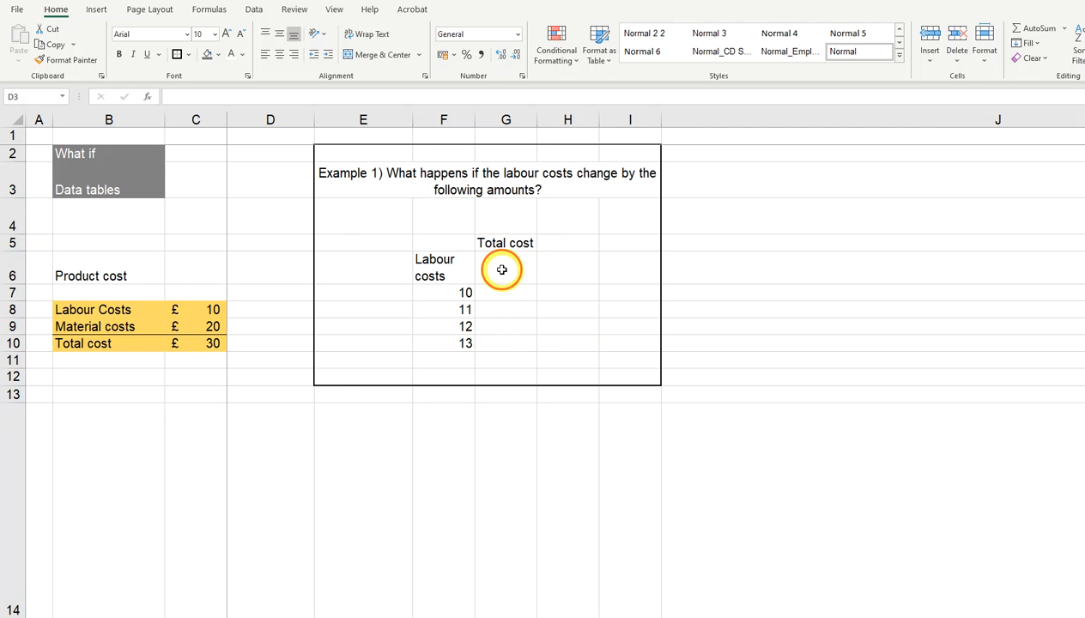
click(498, 271)
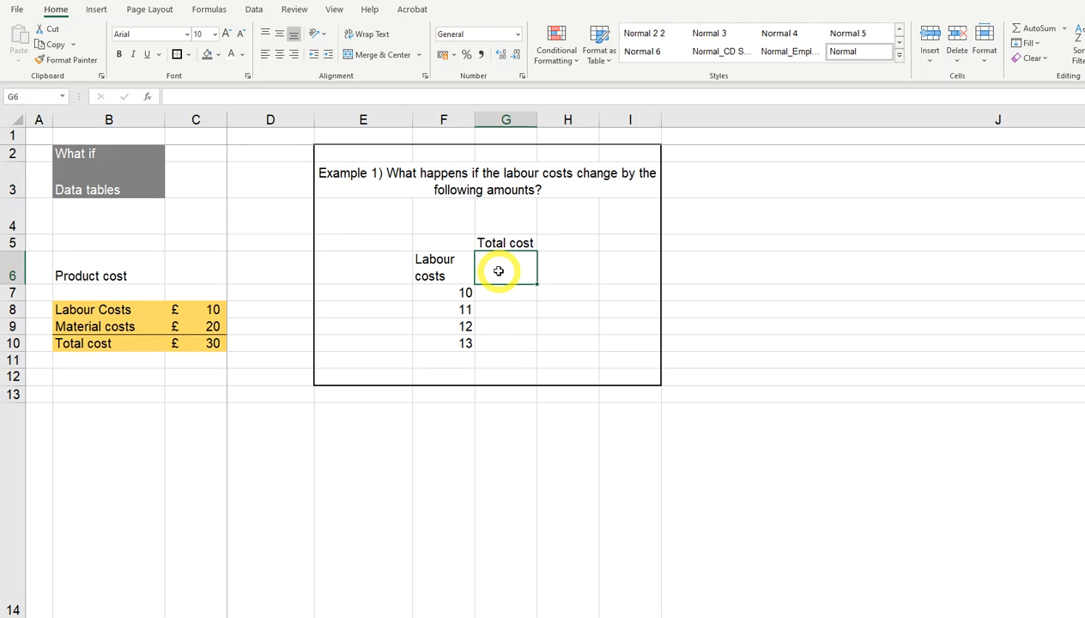
text(=)
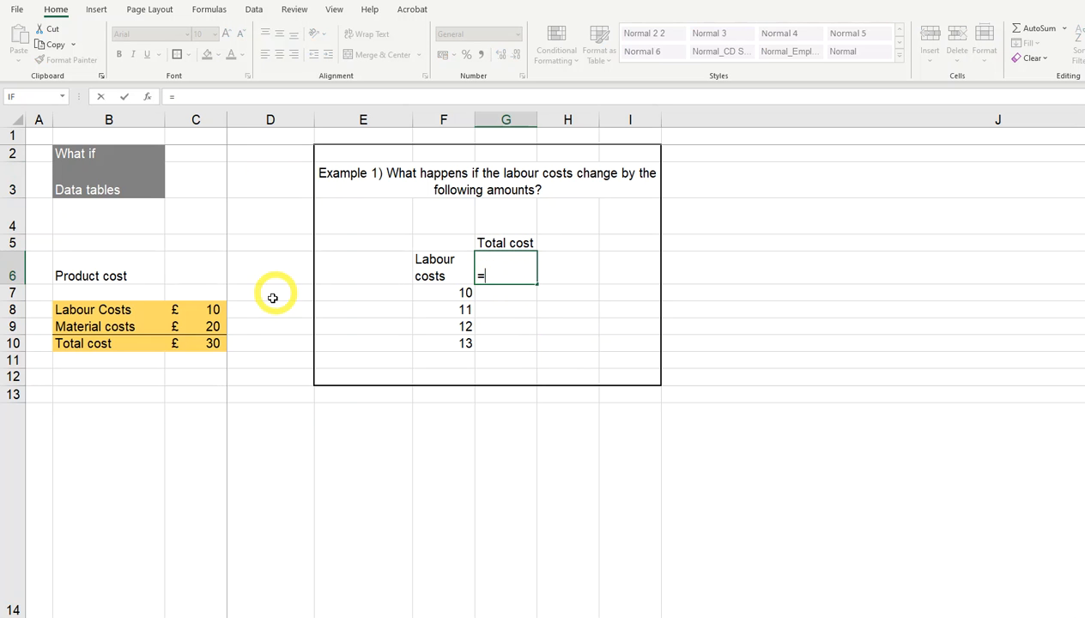
click(213, 344)
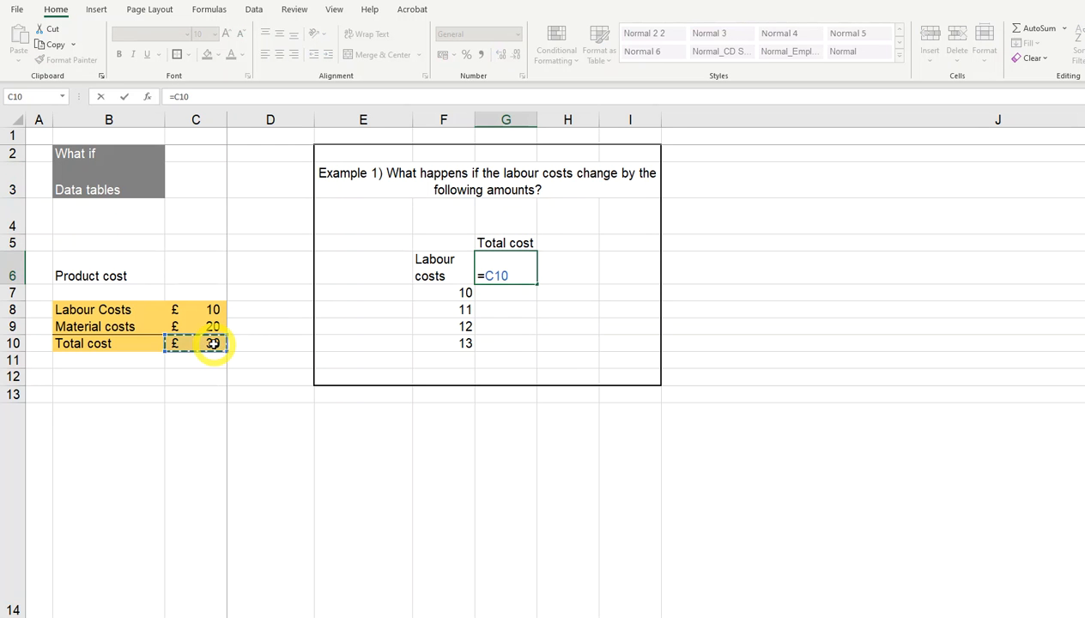
key(Return)
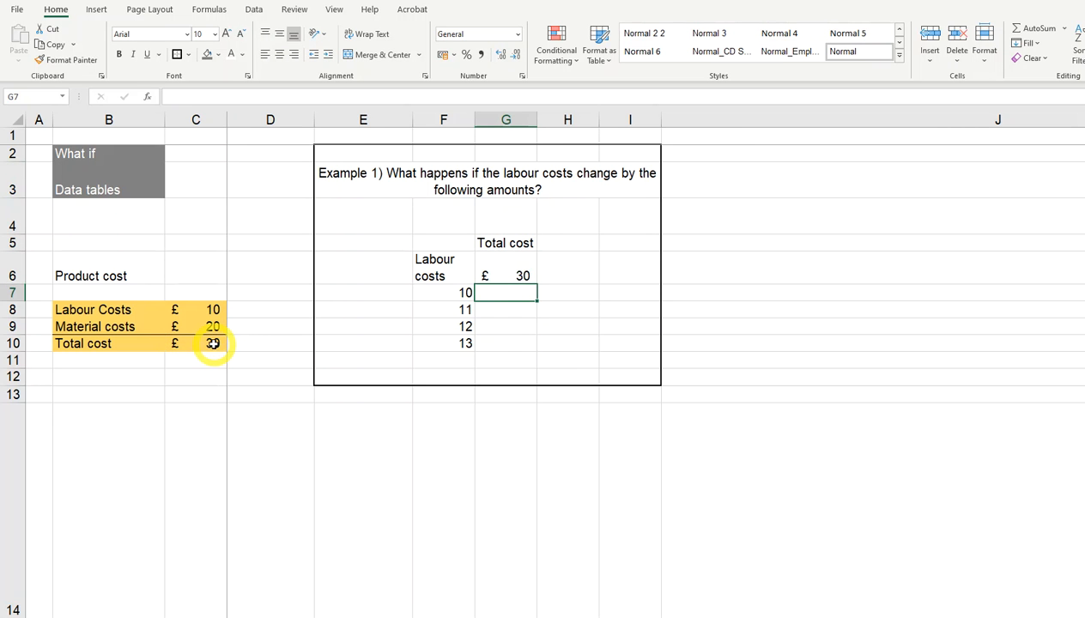
- Start a what-if Data Table on the labour costs range F6:G10 and move its dialog below the example
click(513, 273)
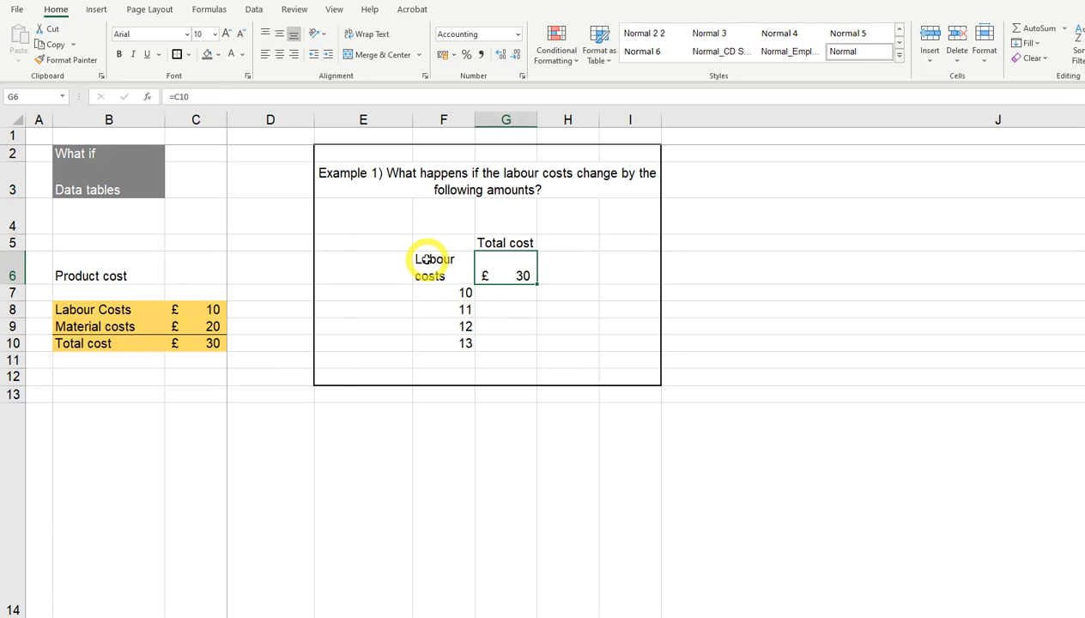
mouse_move(426, 261)
mouse_down()
mouse_move(516, 266)
mouse_move(508, 343)
mouse_up()
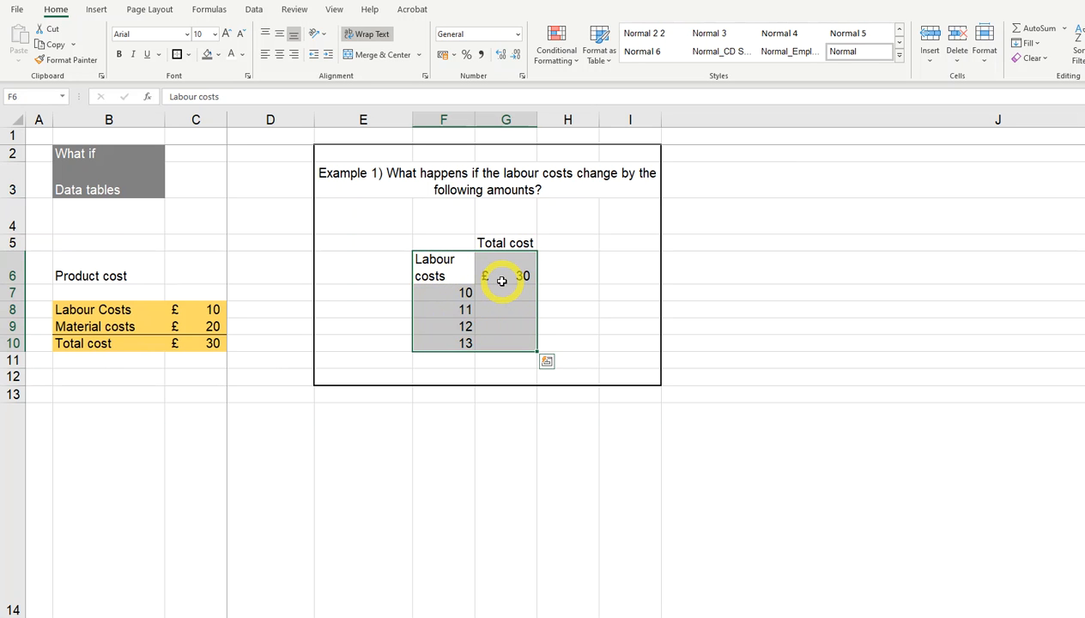
click(254, 9)
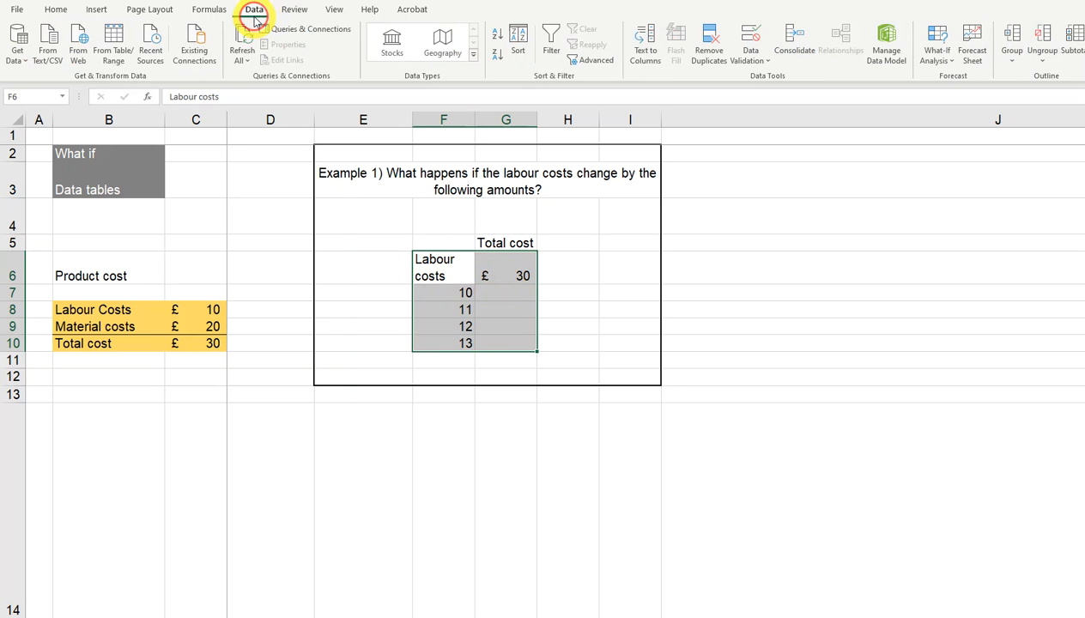
click(938, 62)
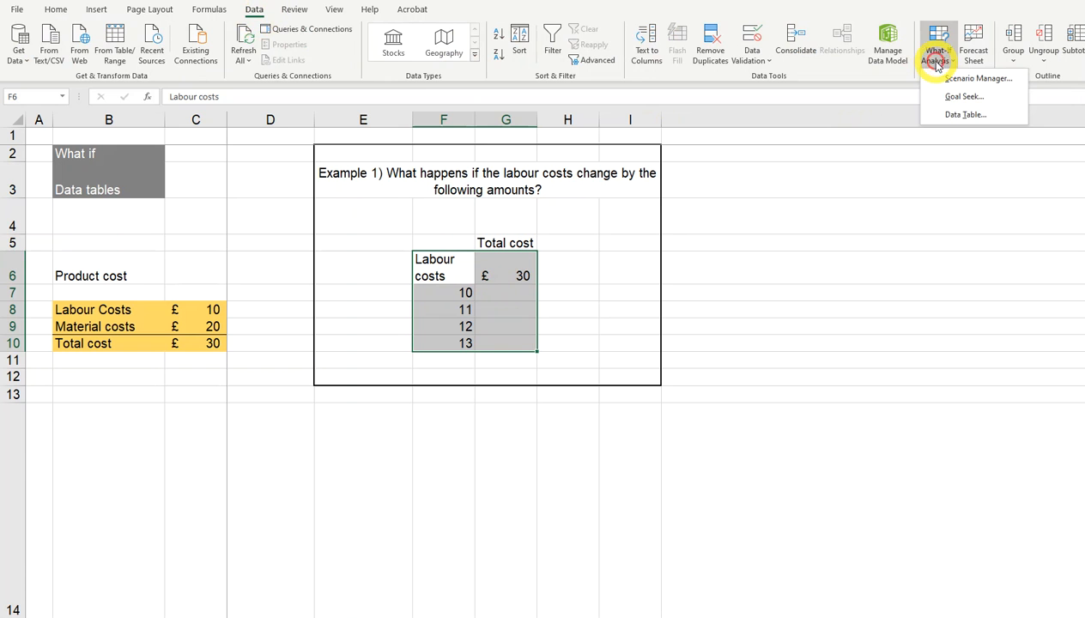
click(934, 116)
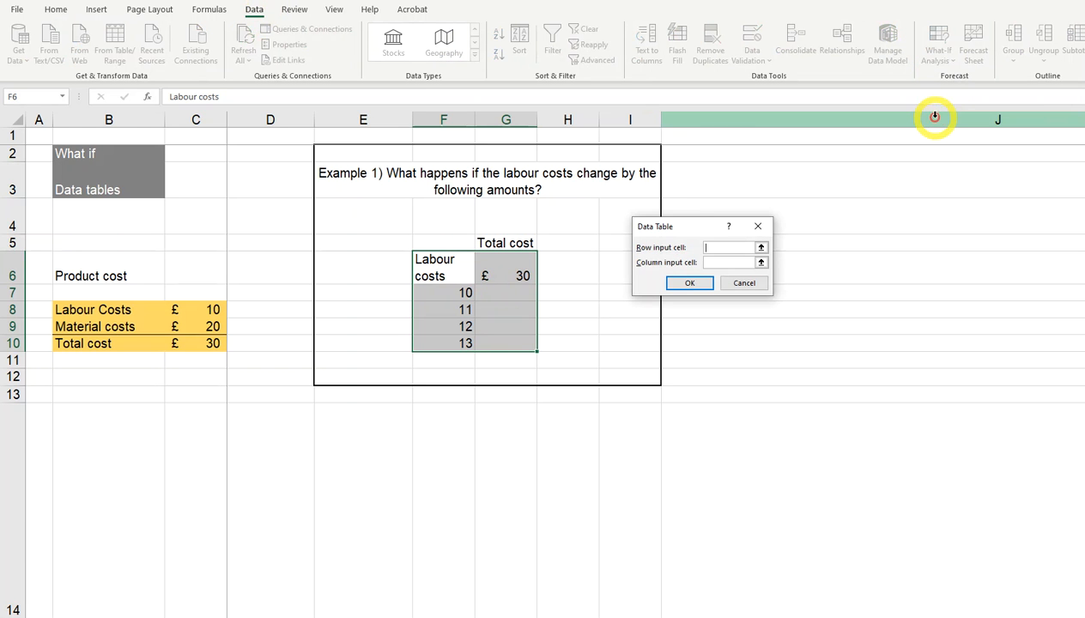
drag(695, 228, 495, 416)
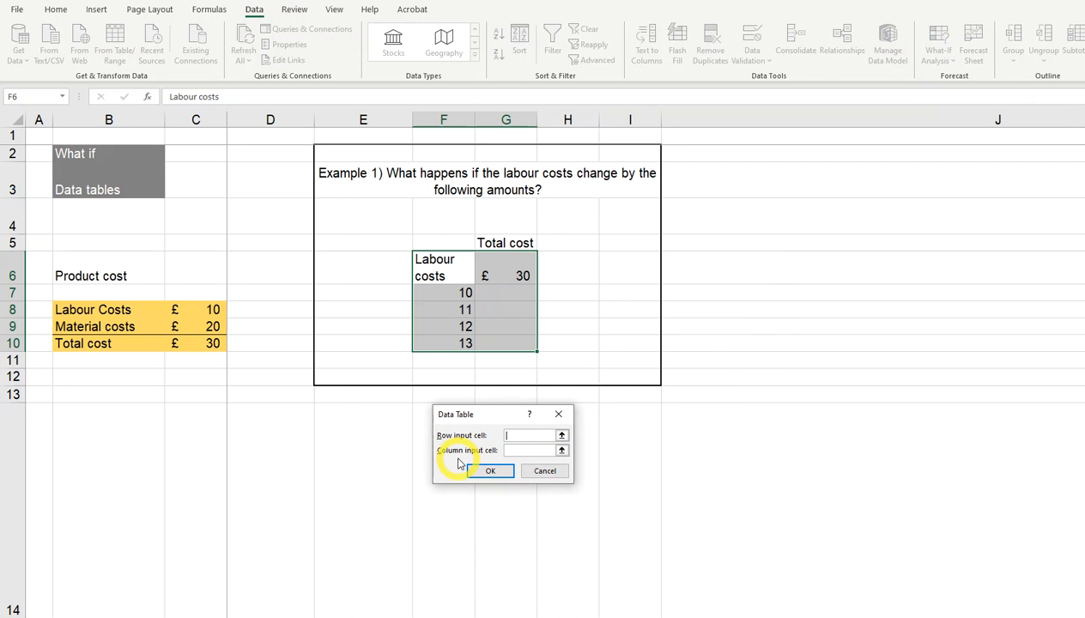
click(443, 290)
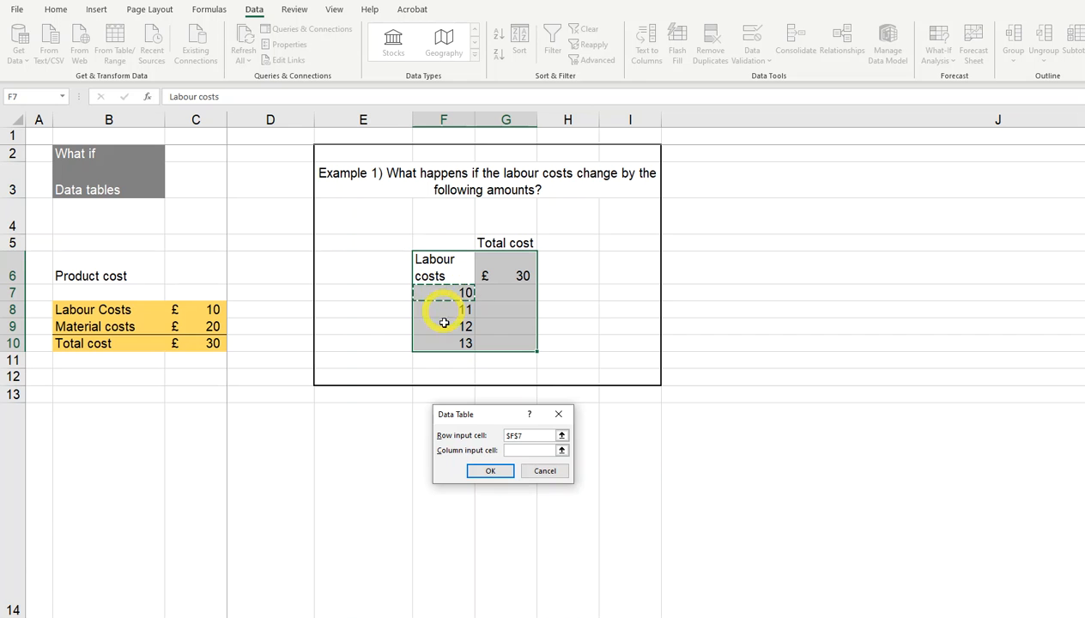
drag(525, 435, 485, 434)
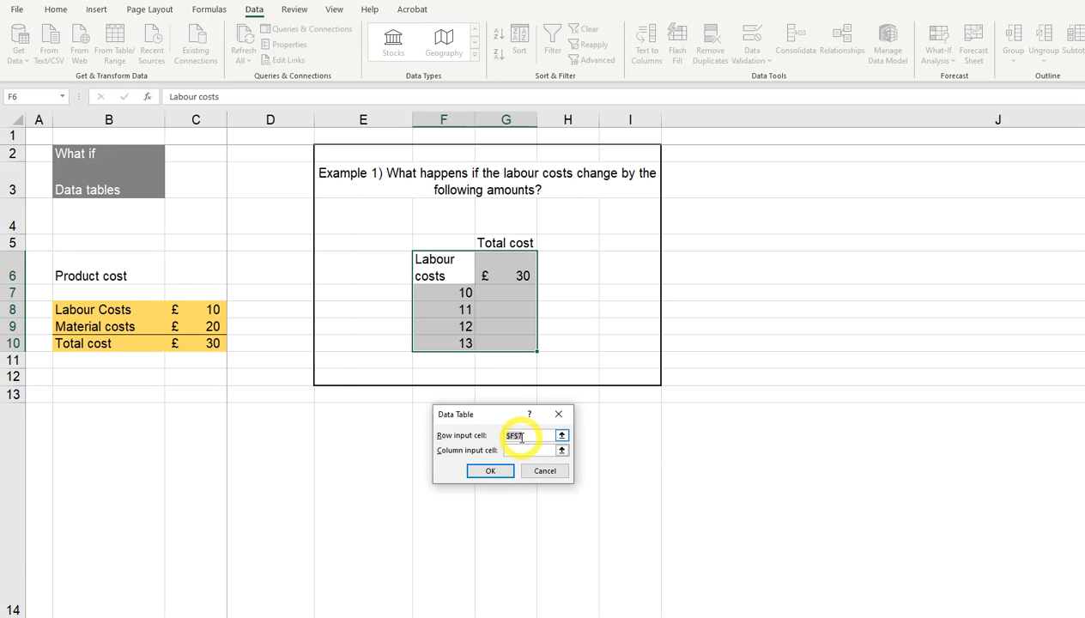
key(BackSpace)
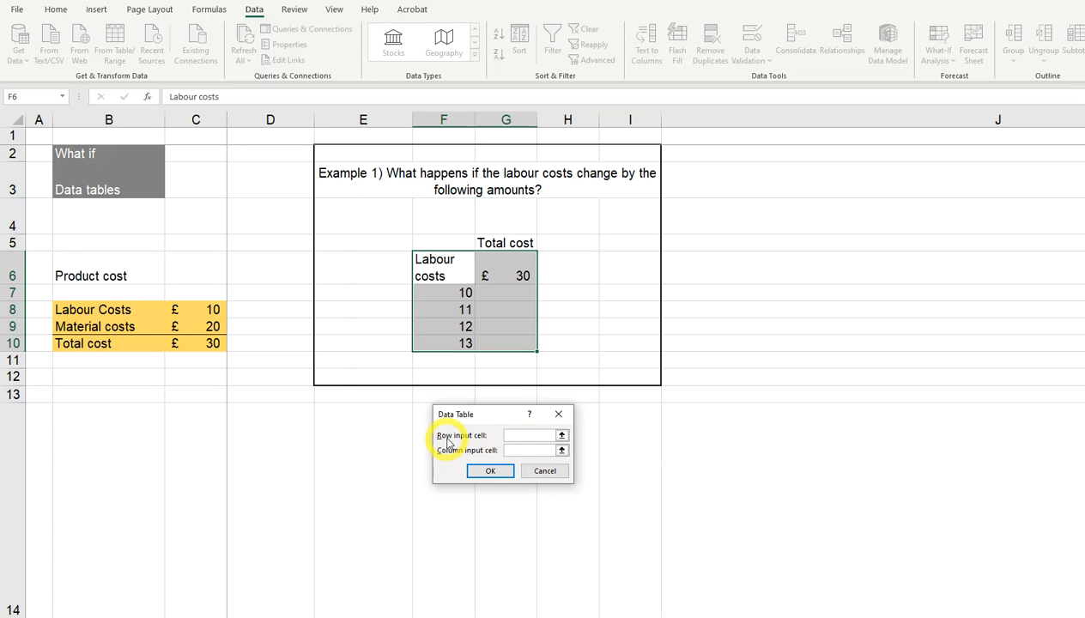
- Create the data table with labour costs cell C8 as the column input cell and check the formula in G7:G10
click(508, 450)
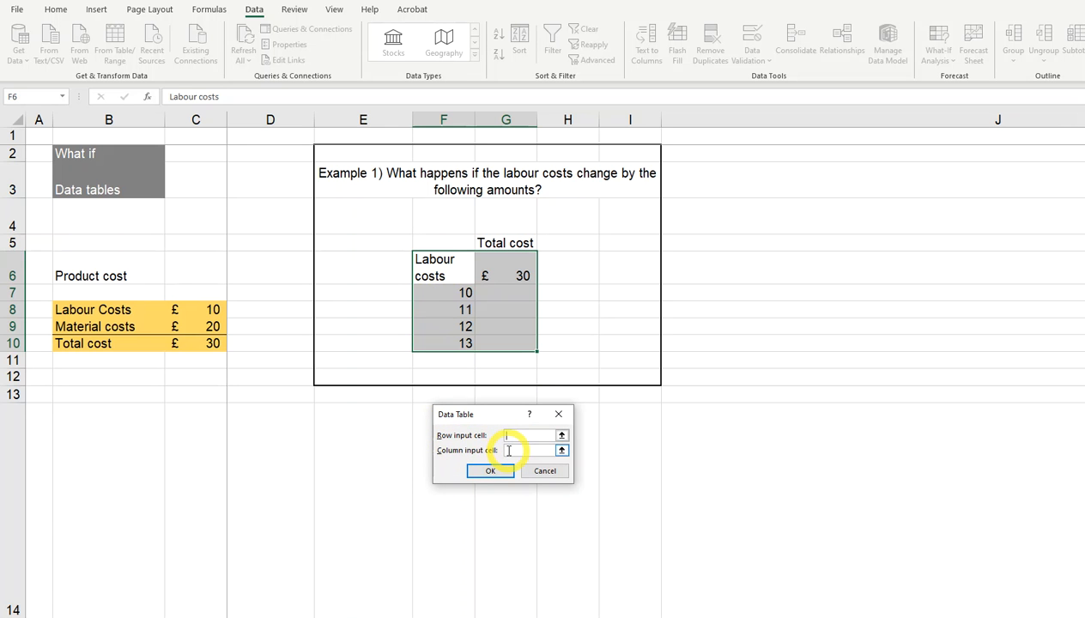
click(508, 450)
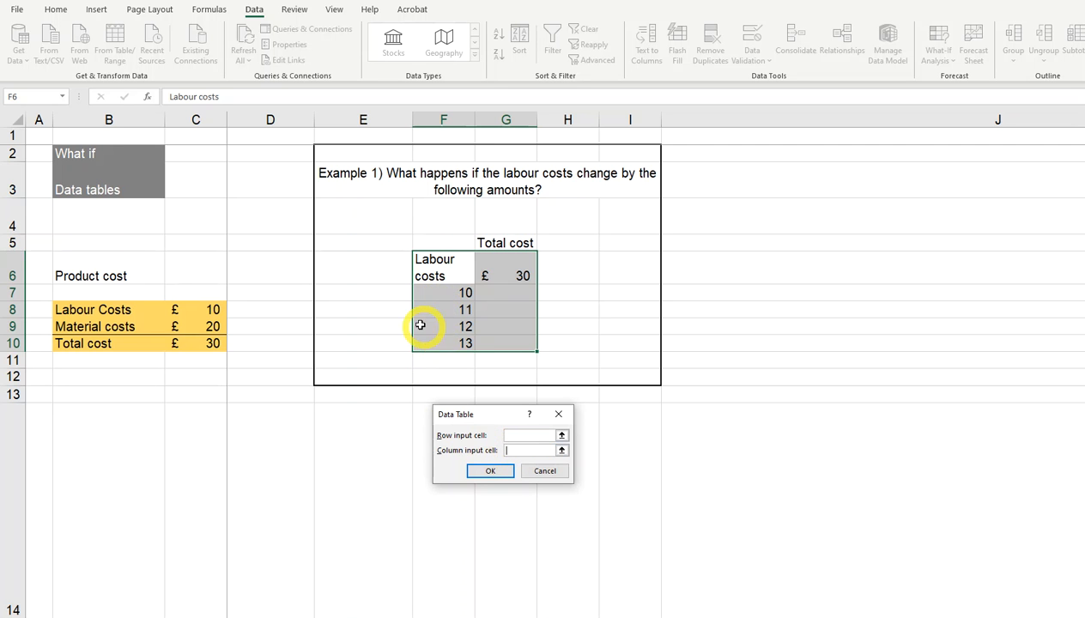
click(210, 309)
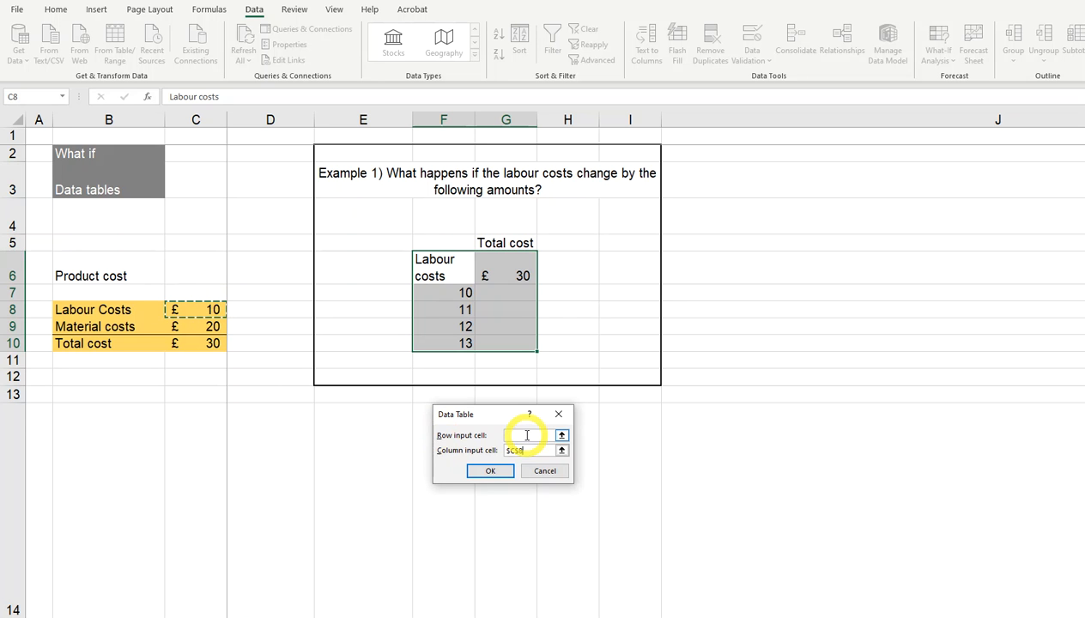
click(487, 471)
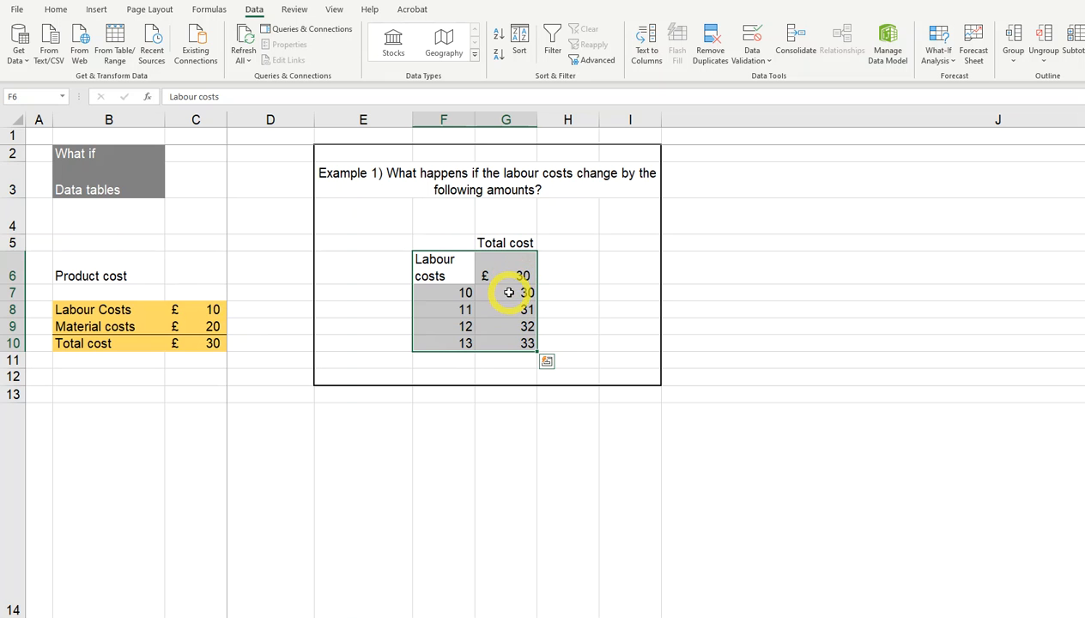
drag(506, 295, 506, 340)
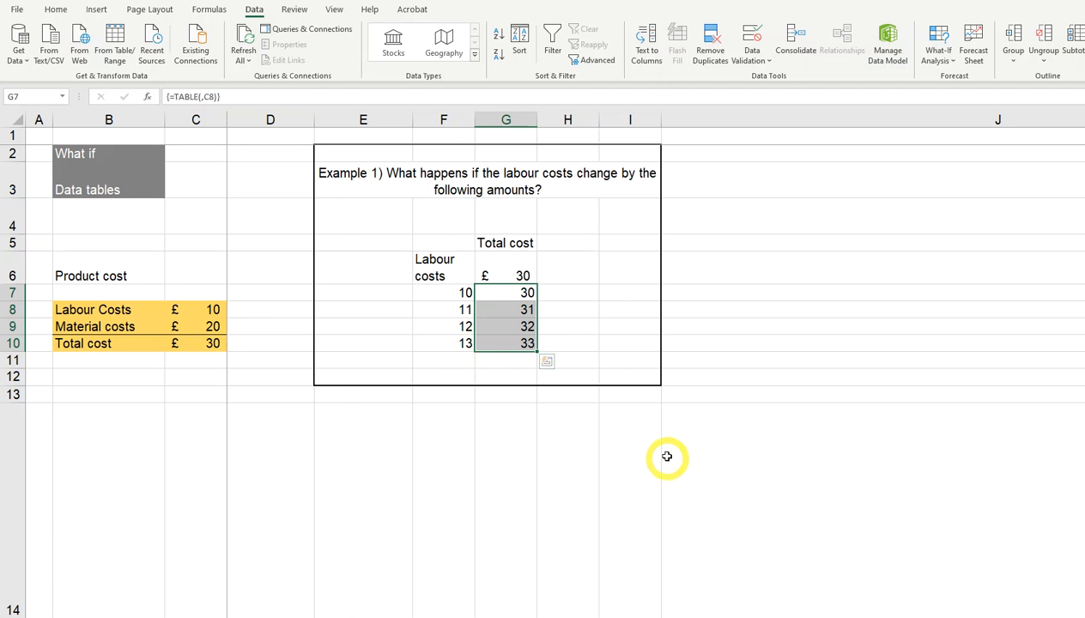
- Fill Example 1's Total cost formula cell G6 with a medium blue theme colour
click(517, 269)
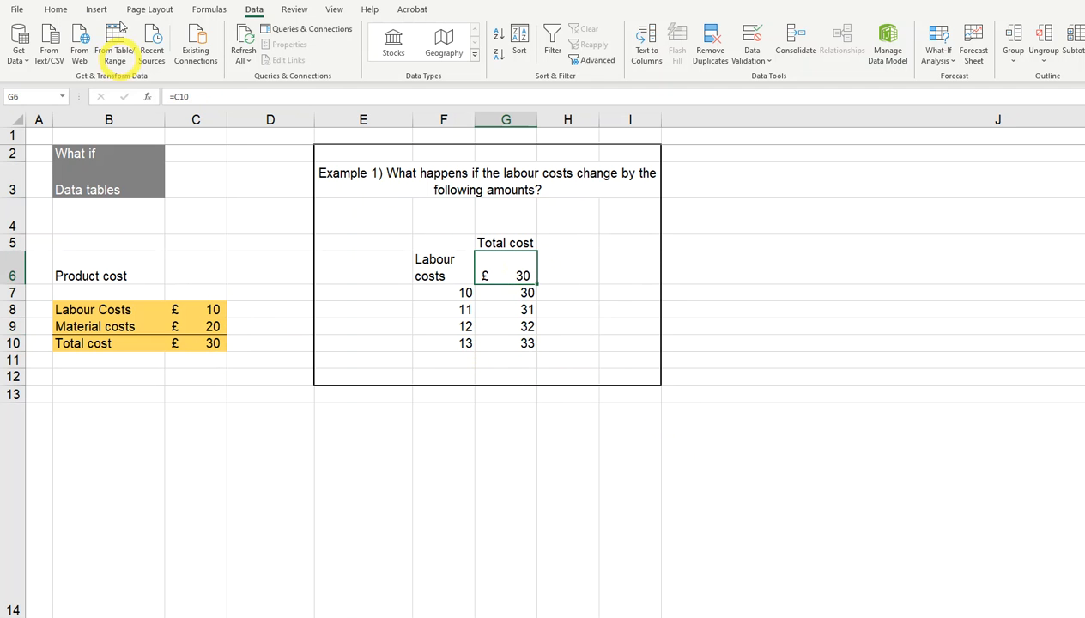
click(57, 10)
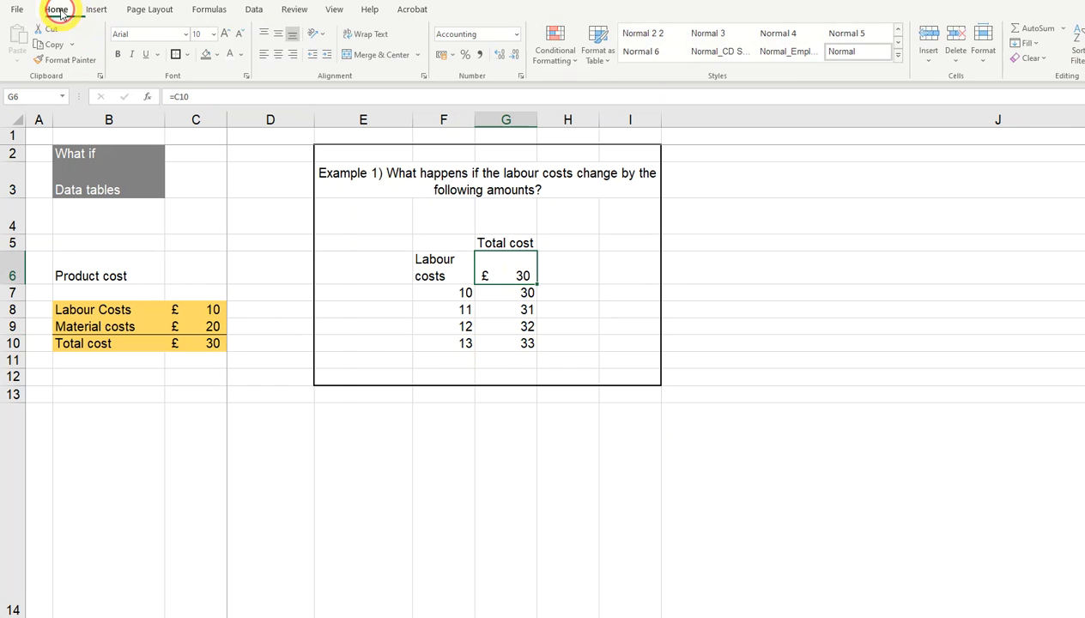
click(219, 55)
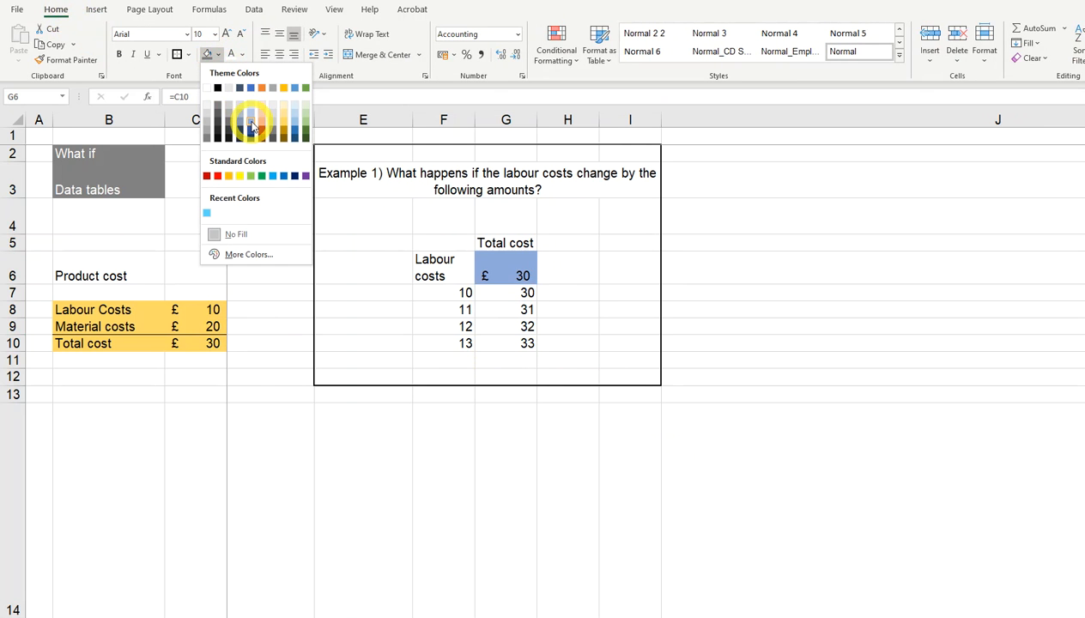
click(250, 124)
click(667, 467)
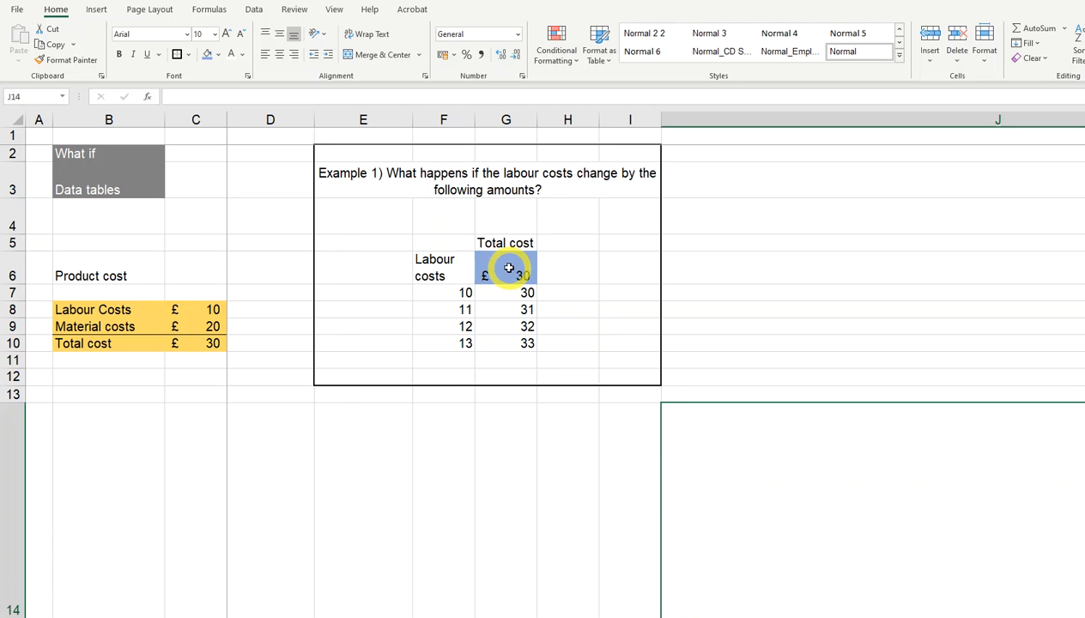
- Show the sheet's formulas to examine G6 and the data table cells, and return to displaying values
click(508, 270)
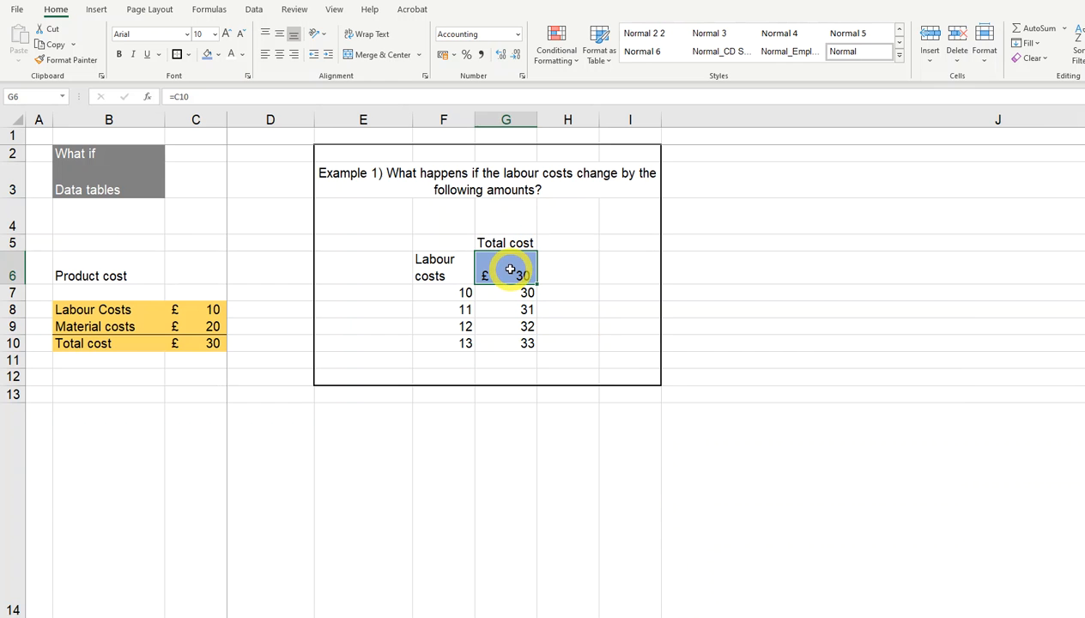
key(ctrl+grave)
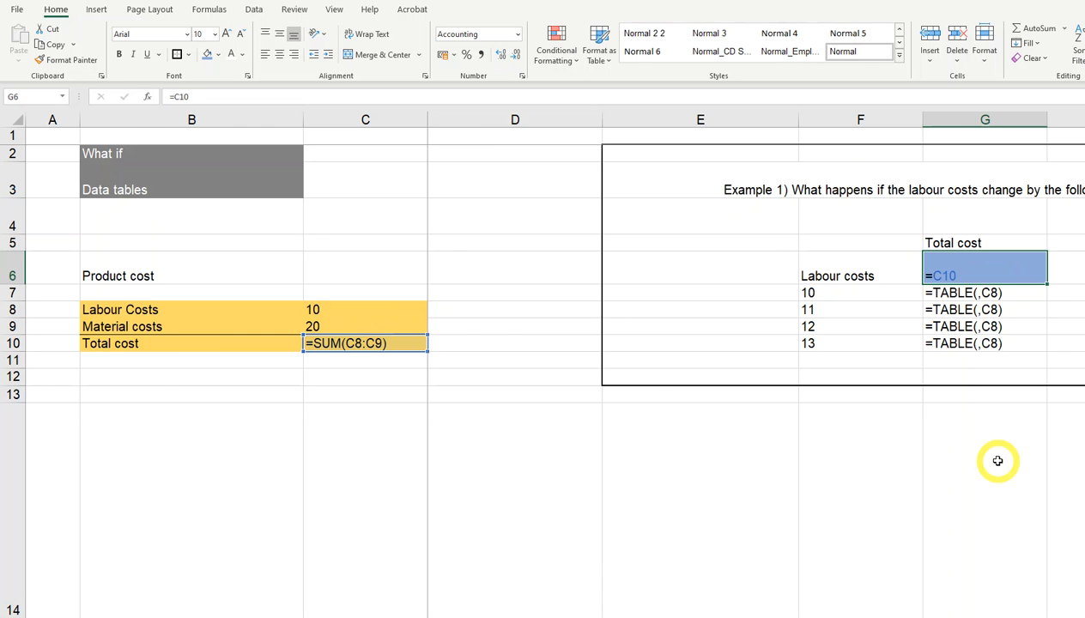
key(ctrl+grave)
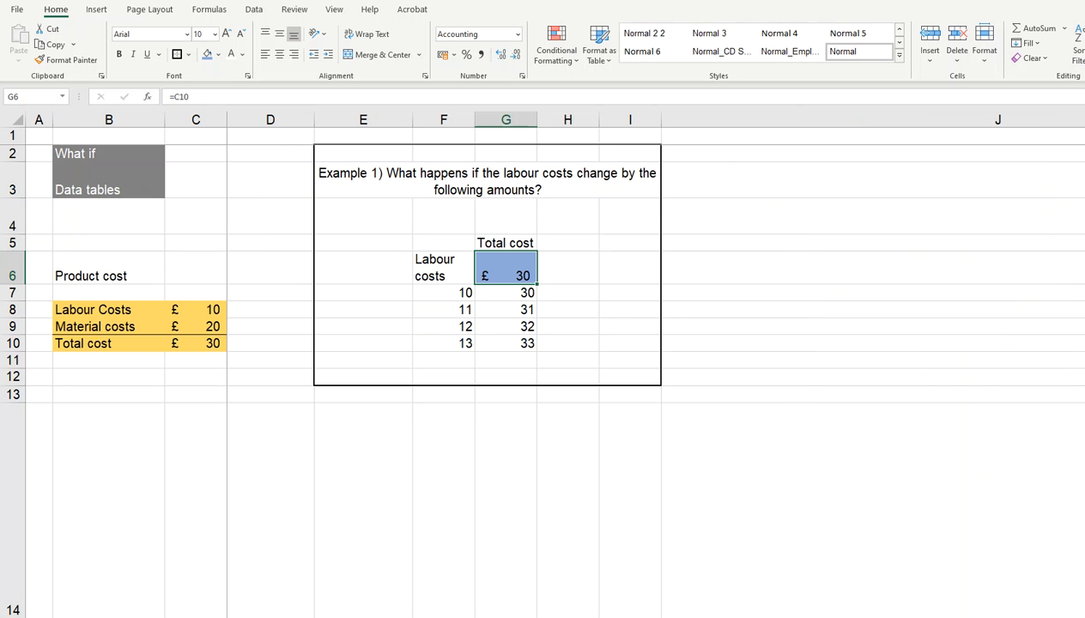
- Fill Example 2's Total cost cell M6 with the same blue and link it to the product's total cost with =C10
scroll(652, 344, right, 3)
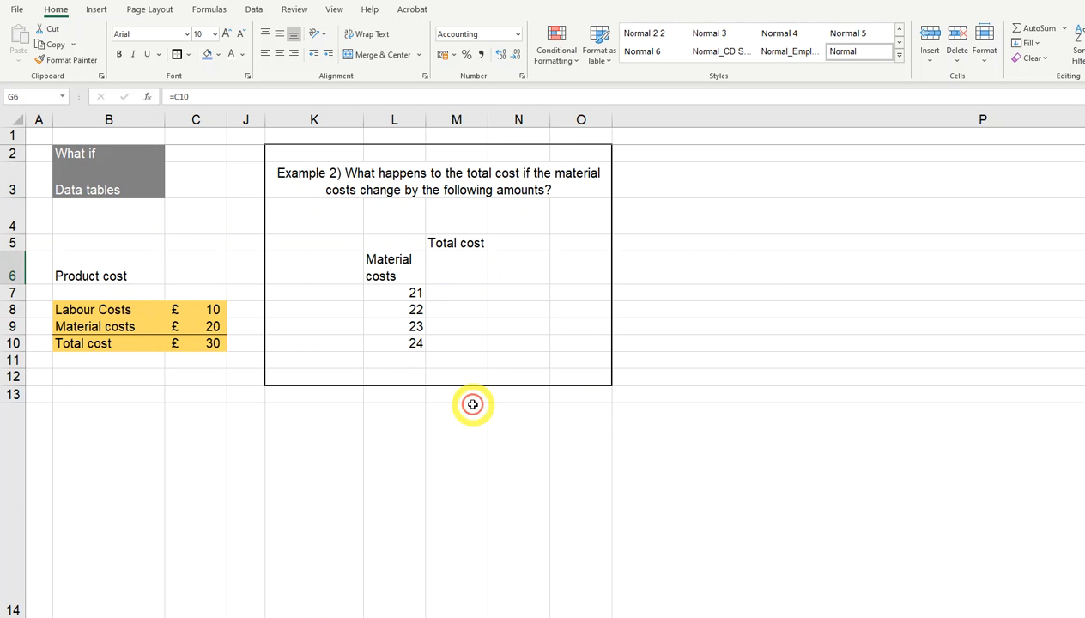
click(453, 269)
click(207, 54)
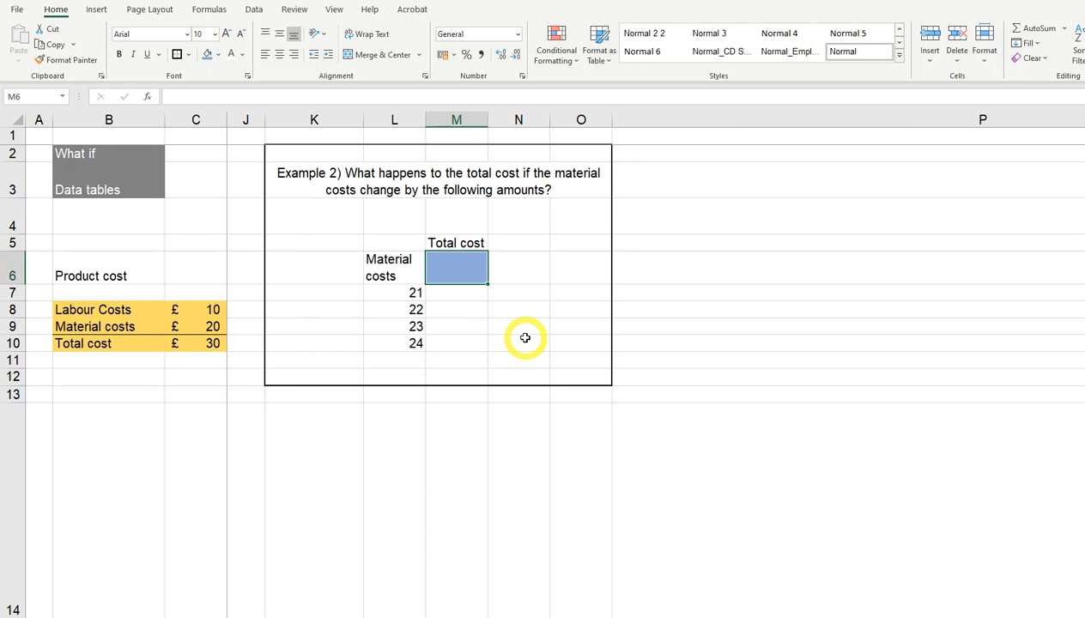
text(=)
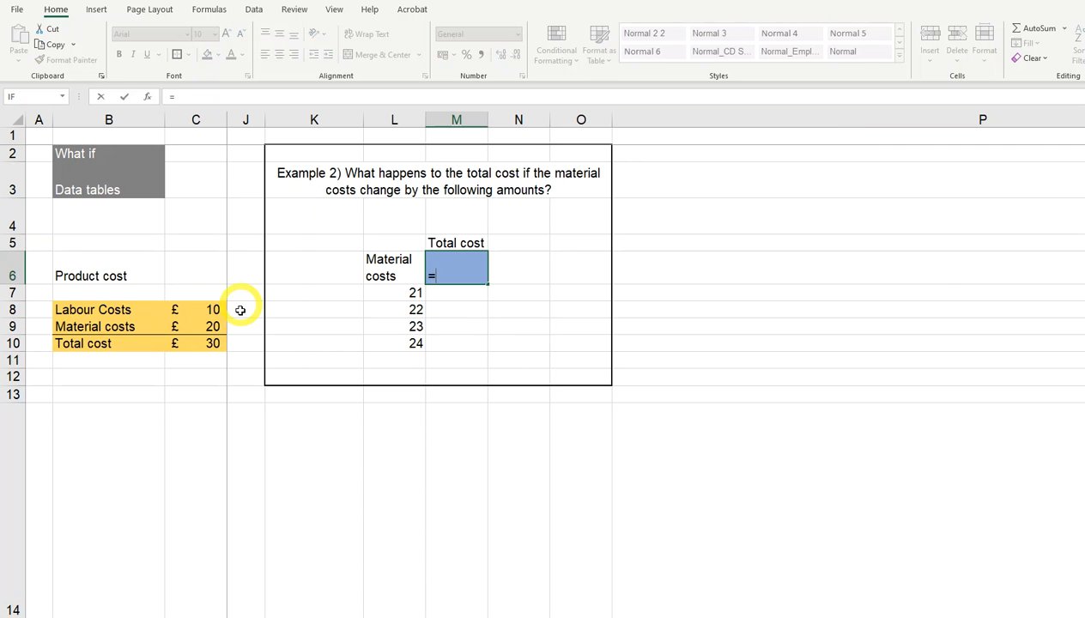
click(210, 343)
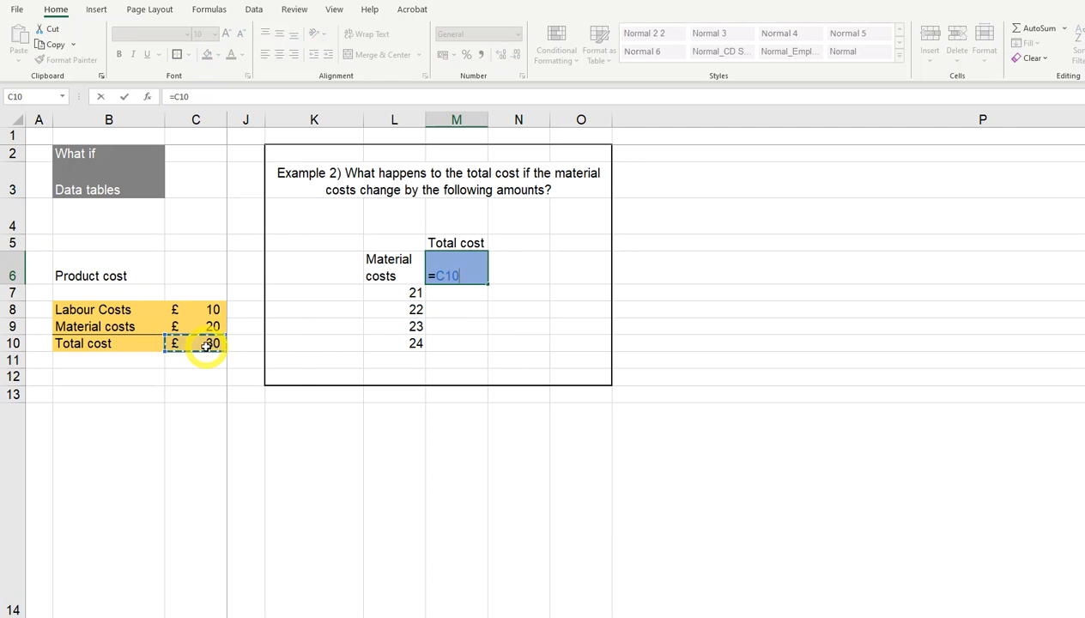
key(Return)
- Create a data table over L6:M10 in Example 2 with the material costs cell C9 as the column input cell
click(385, 271)
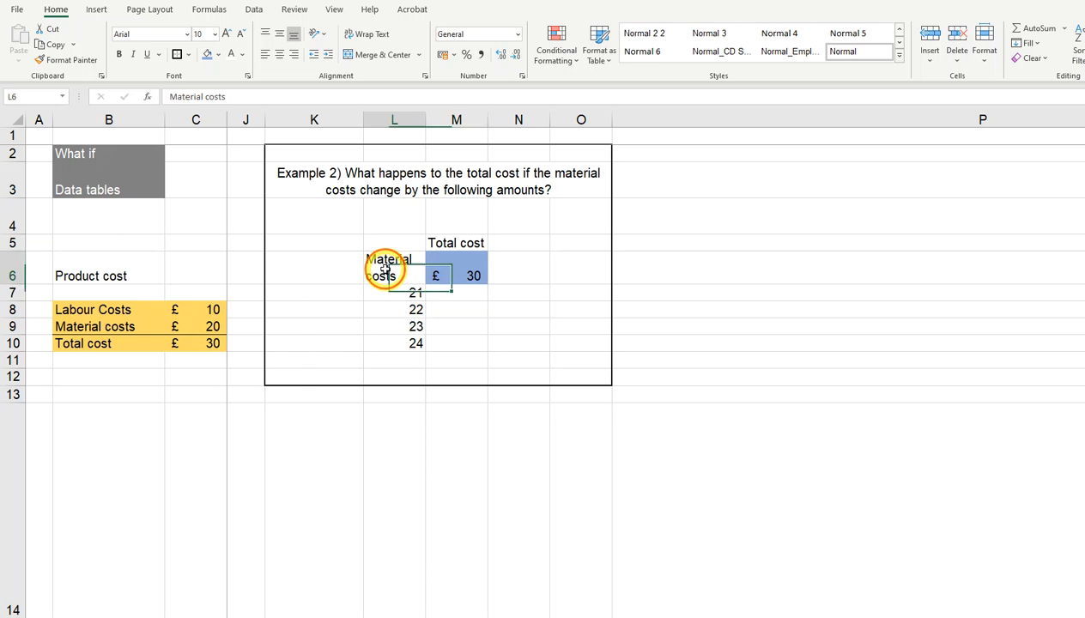
drag(385, 270, 443, 342)
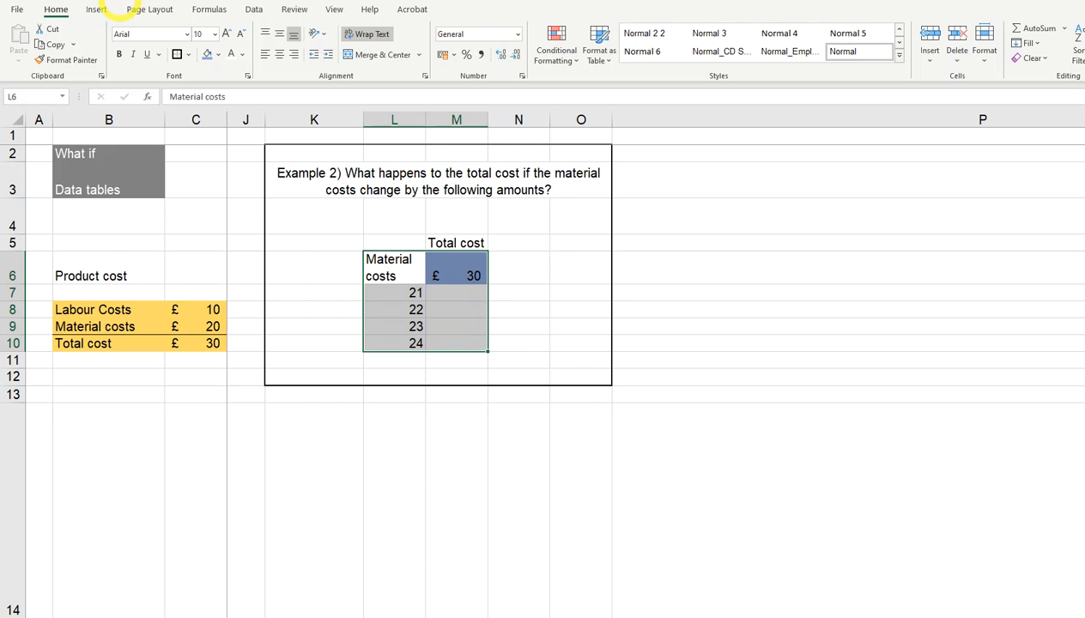
click(256, 10)
click(939, 53)
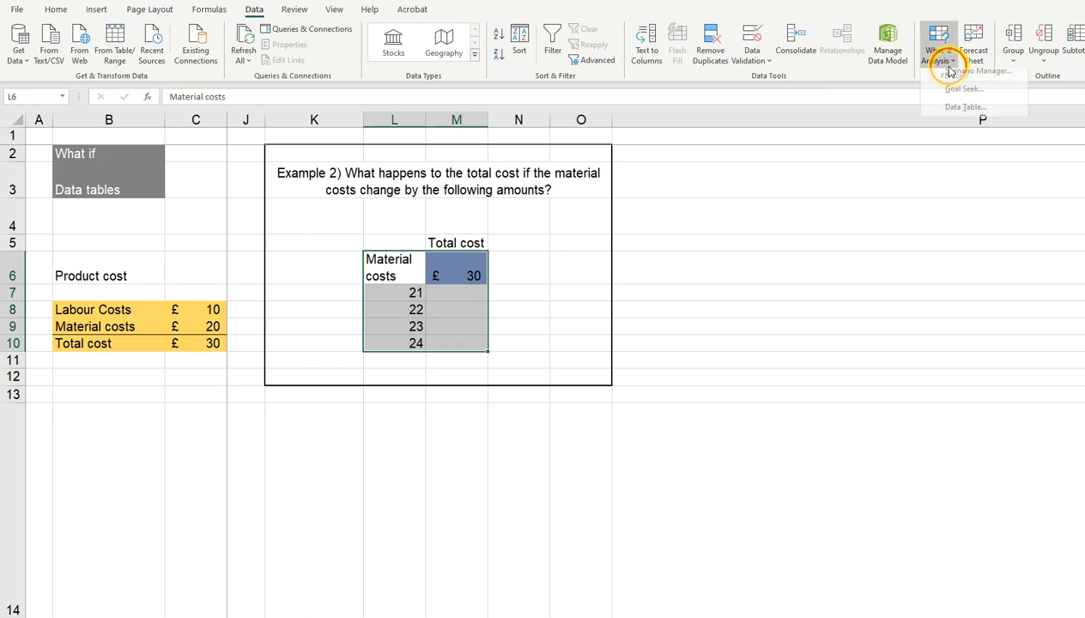
click(958, 116)
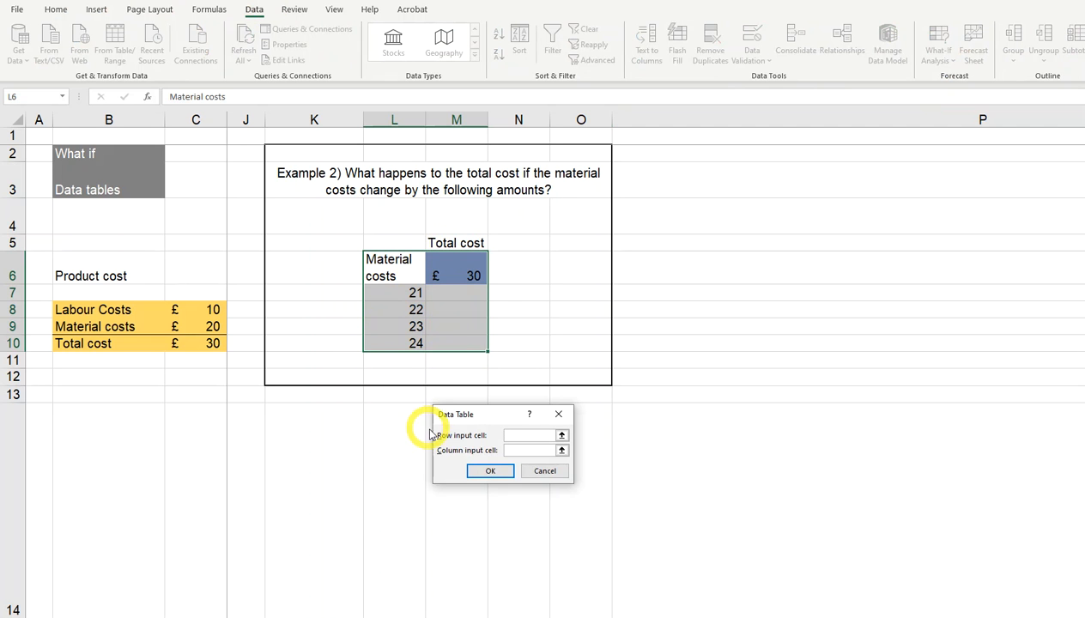
click(511, 450)
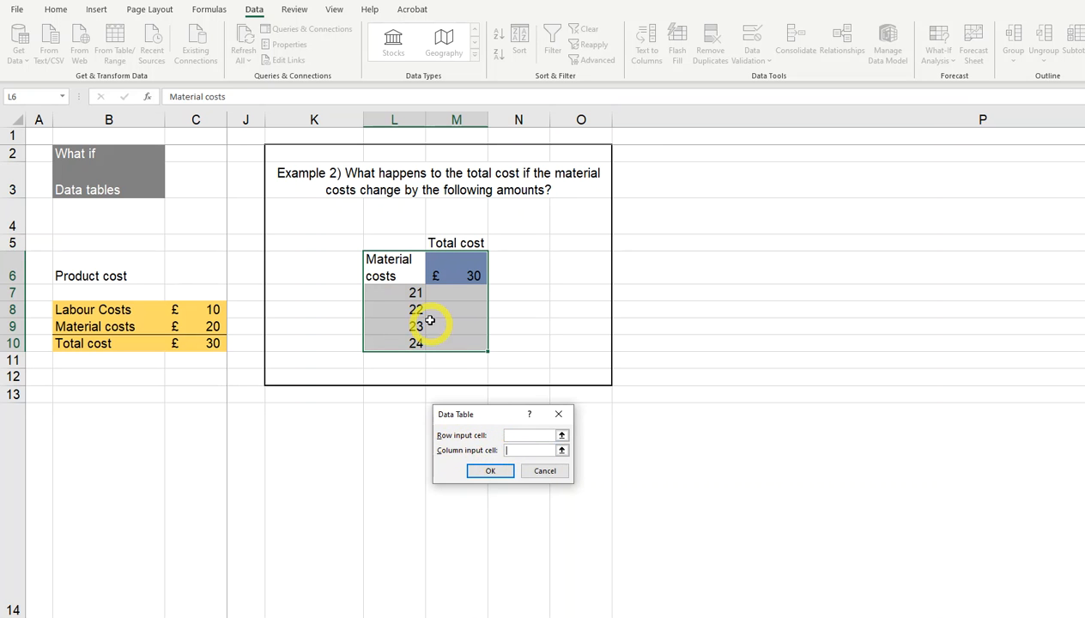
click(209, 327)
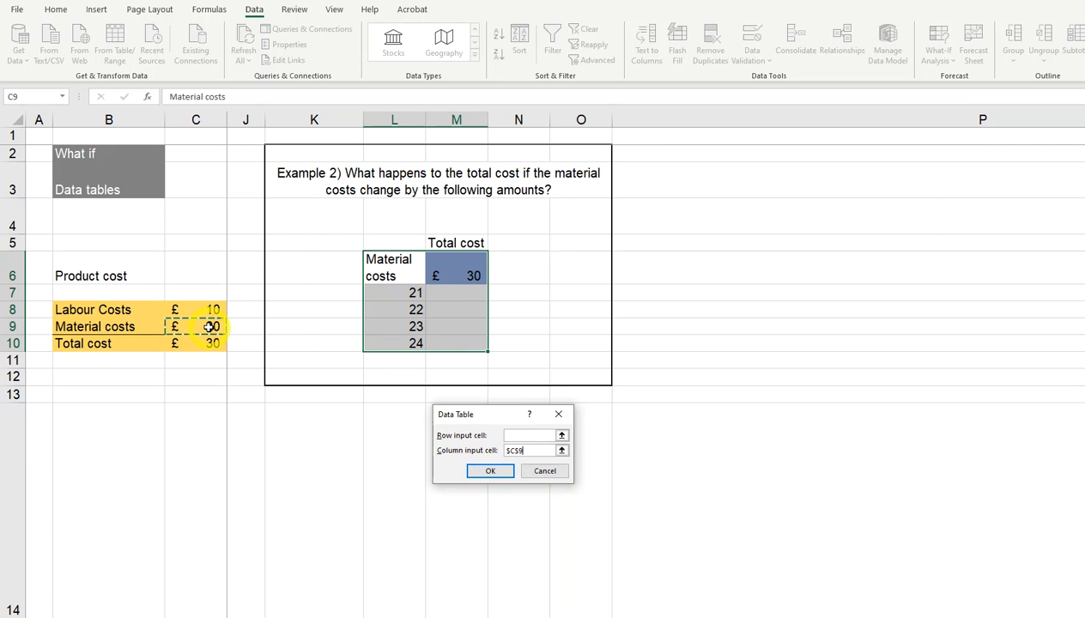
click(497, 472)
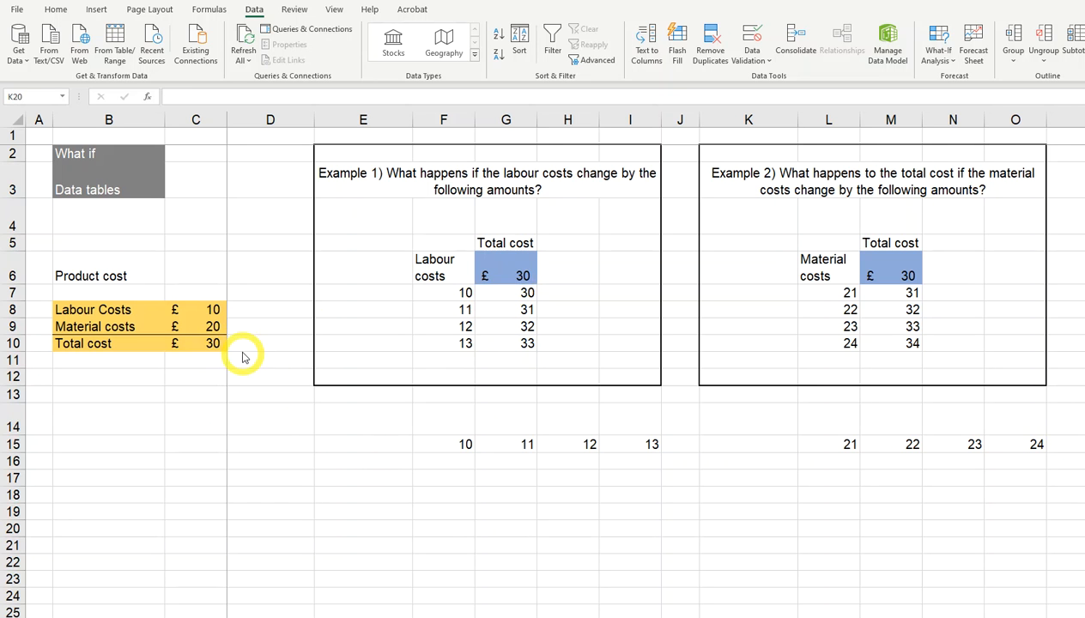
- Fill cells E16 and K16, beside the horizontal labour and material cost lists, with the same blue as the Total cost cells
click(393, 457)
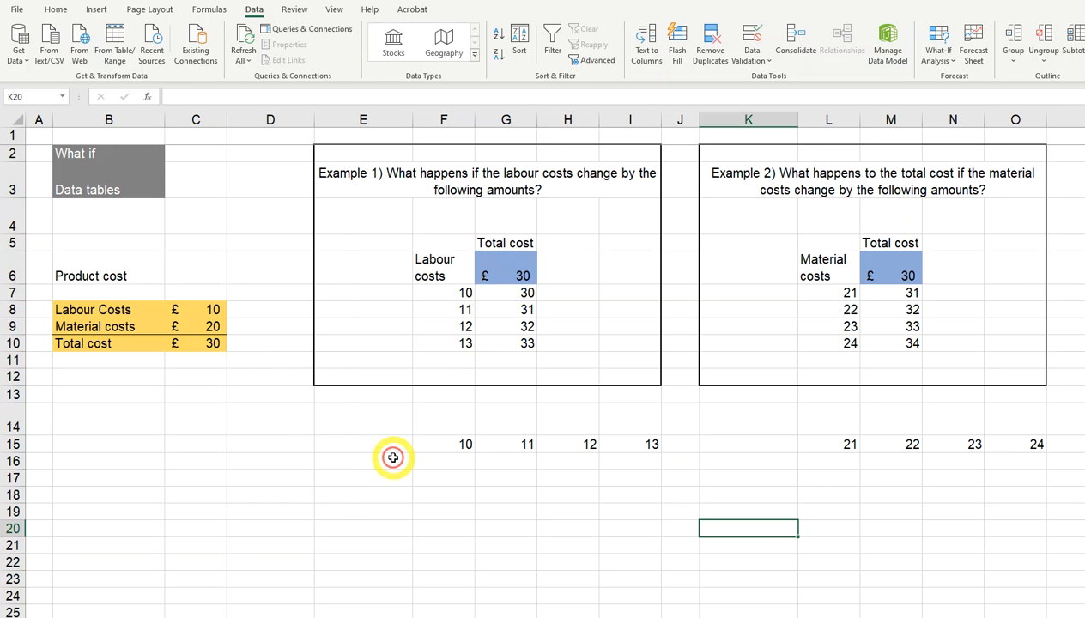
click(394, 460)
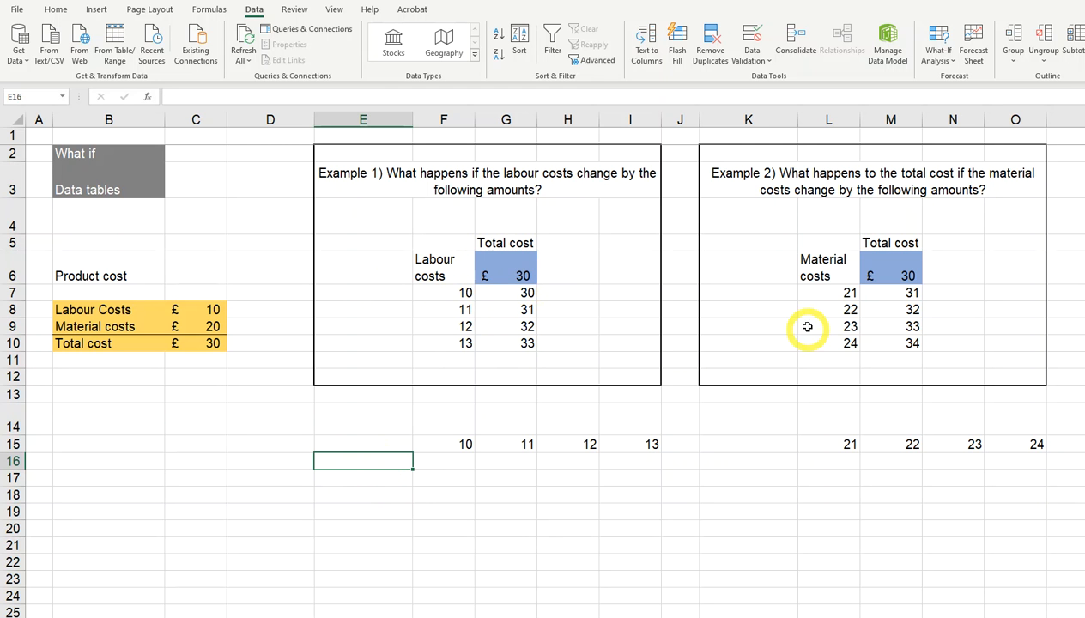
click(57, 11)
click(208, 53)
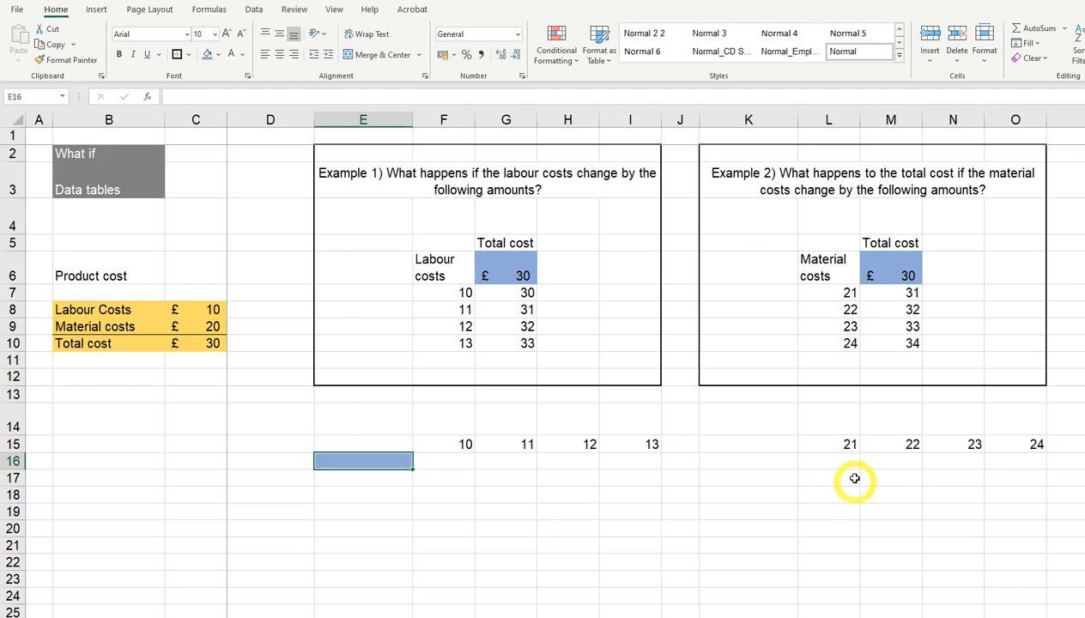
click(768, 463)
click(208, 53)
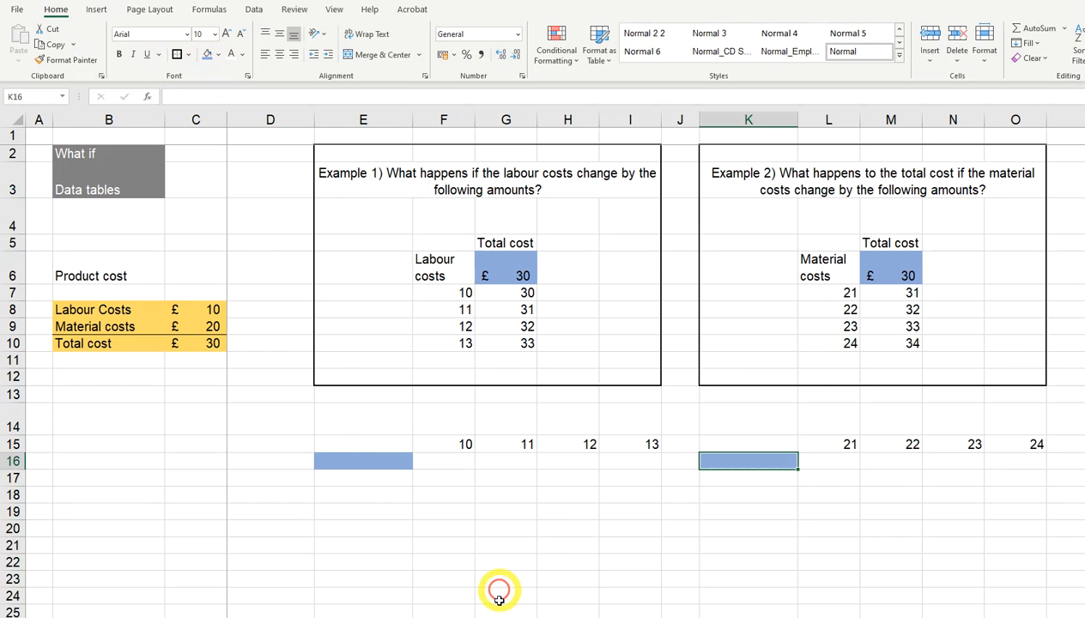
click(529, 555)
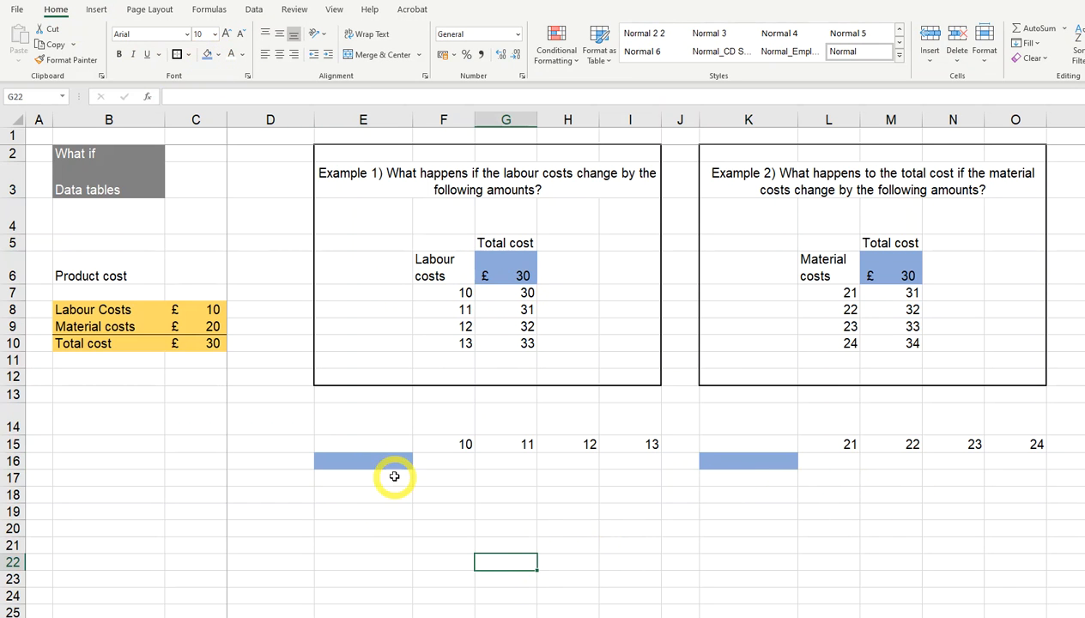
- Link both blue cells E16 and K16 to the product's total cost with the formula =C10
click(391, 462)
text(=)
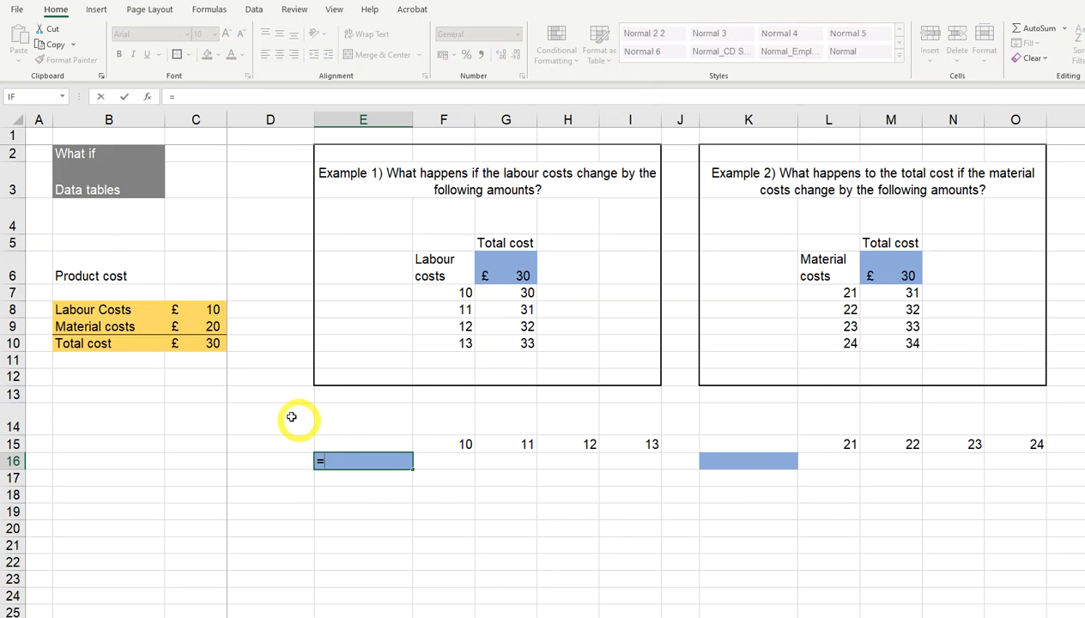
click(207, 343)
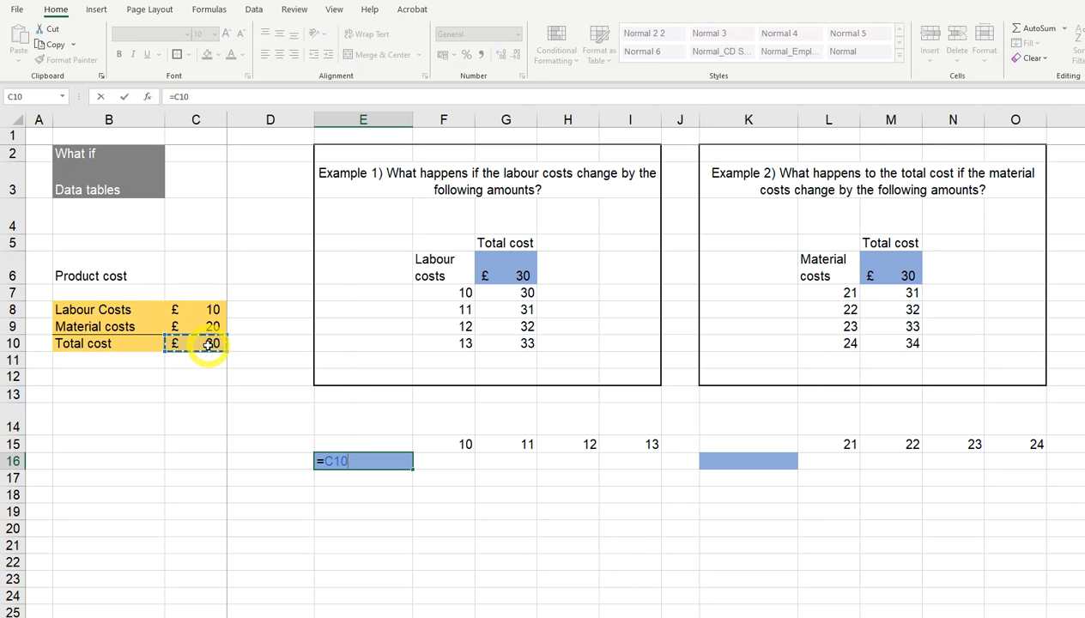
key(Return)
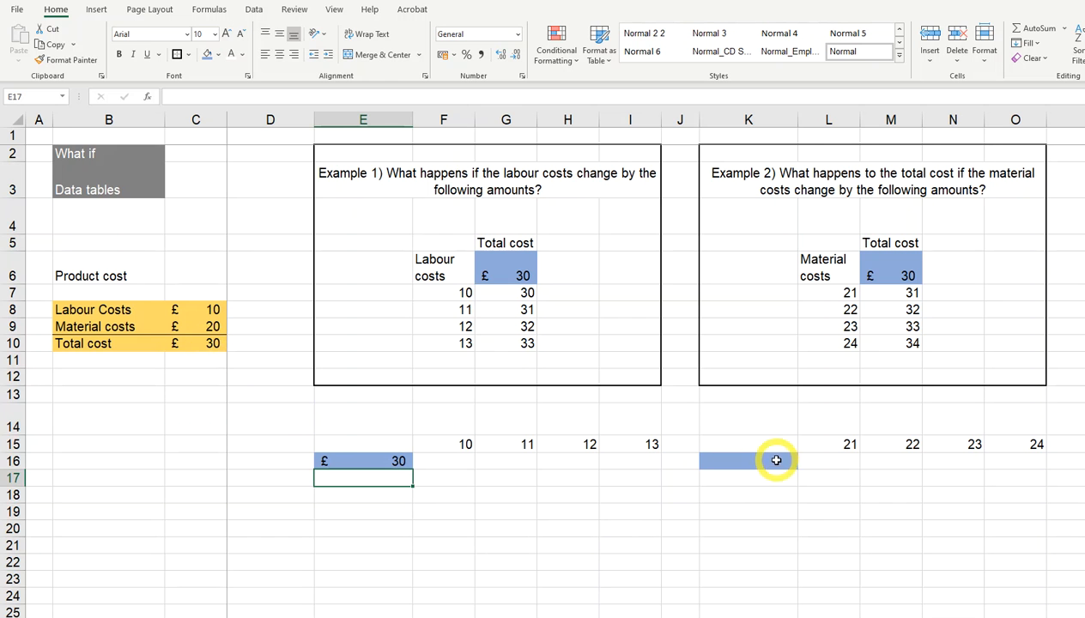
click(776, 462)
text(=)
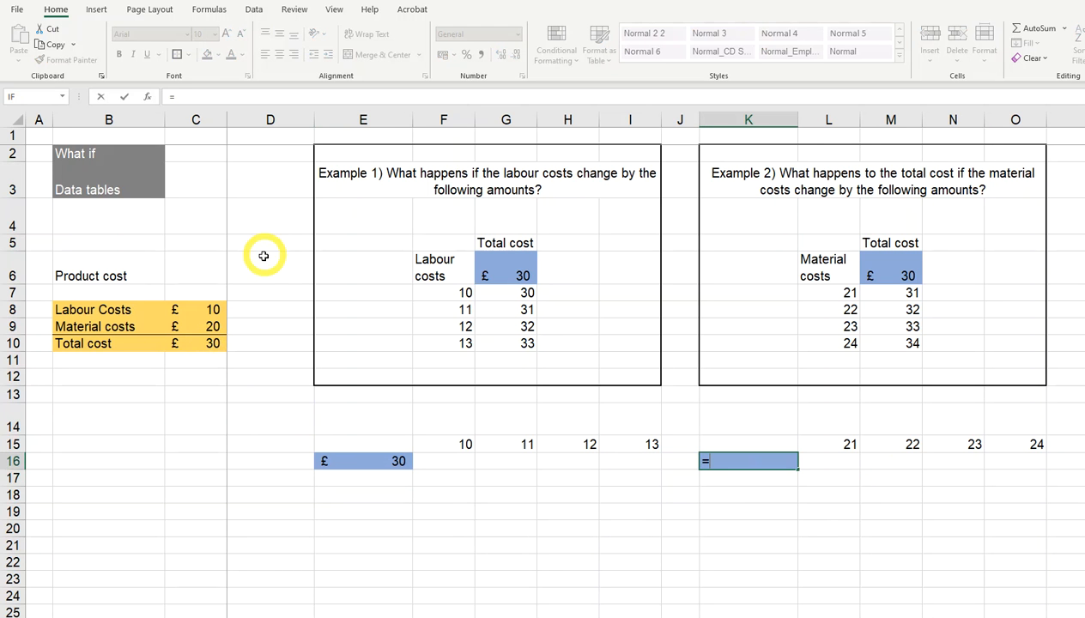
click(200, 342)
key(Return)
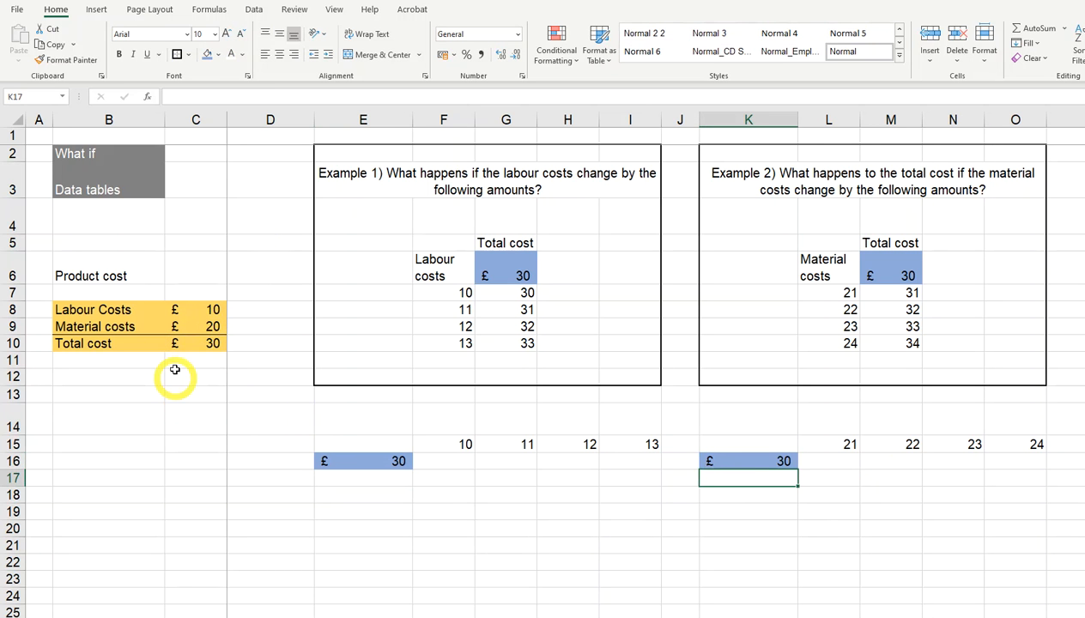
- Create a data table over E15:I16 with the labour costs cell C8 as the row input cell
drag(363, 446, 628, 463)
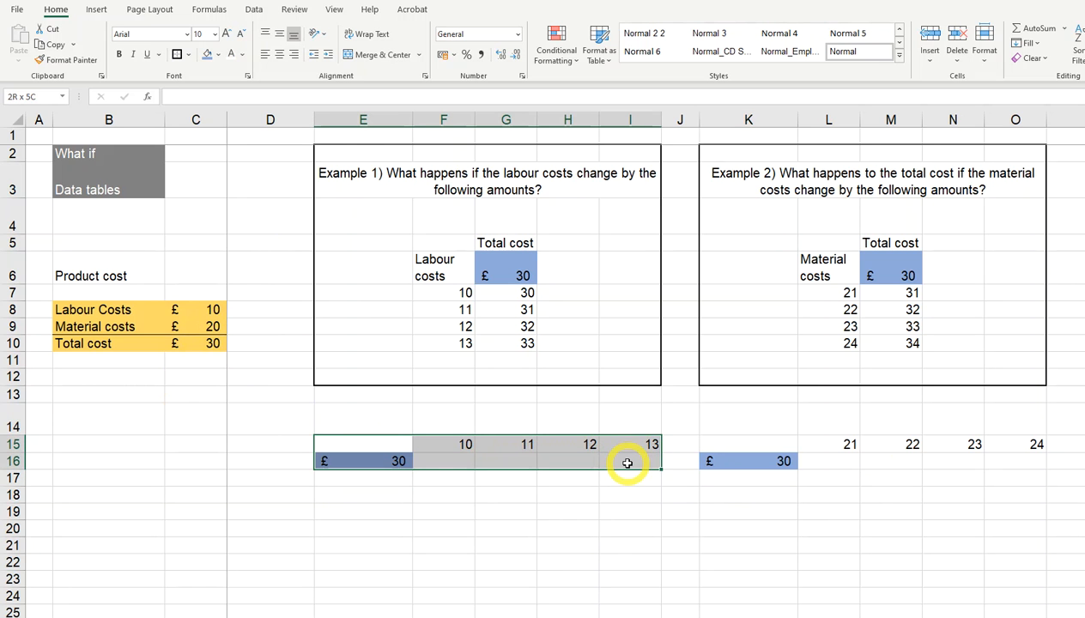
click(254, 10)
click(939, 53)
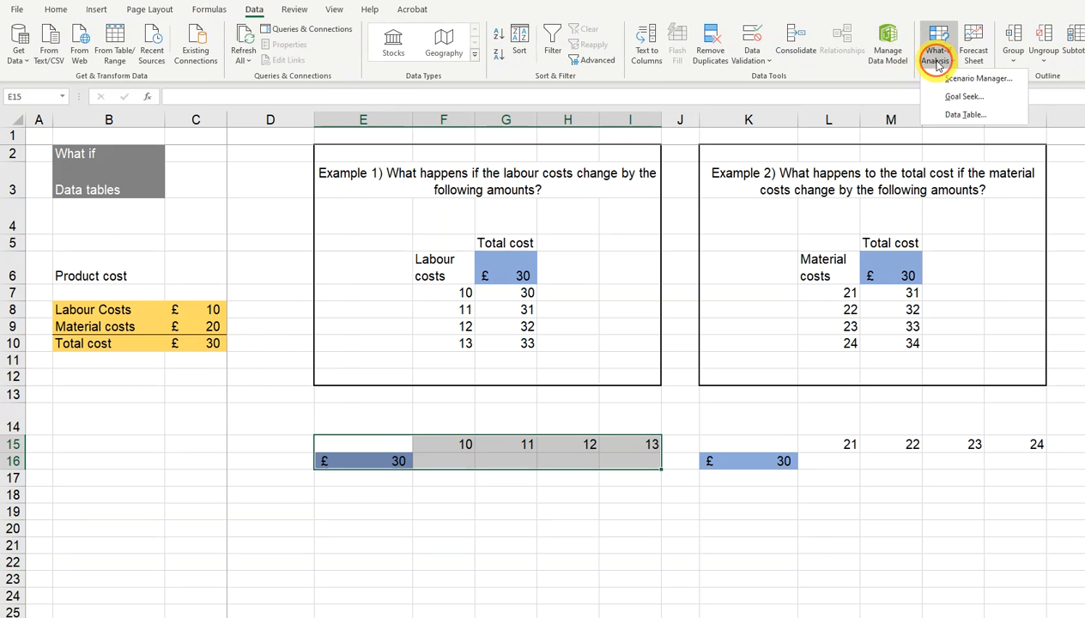
click(963, 115)
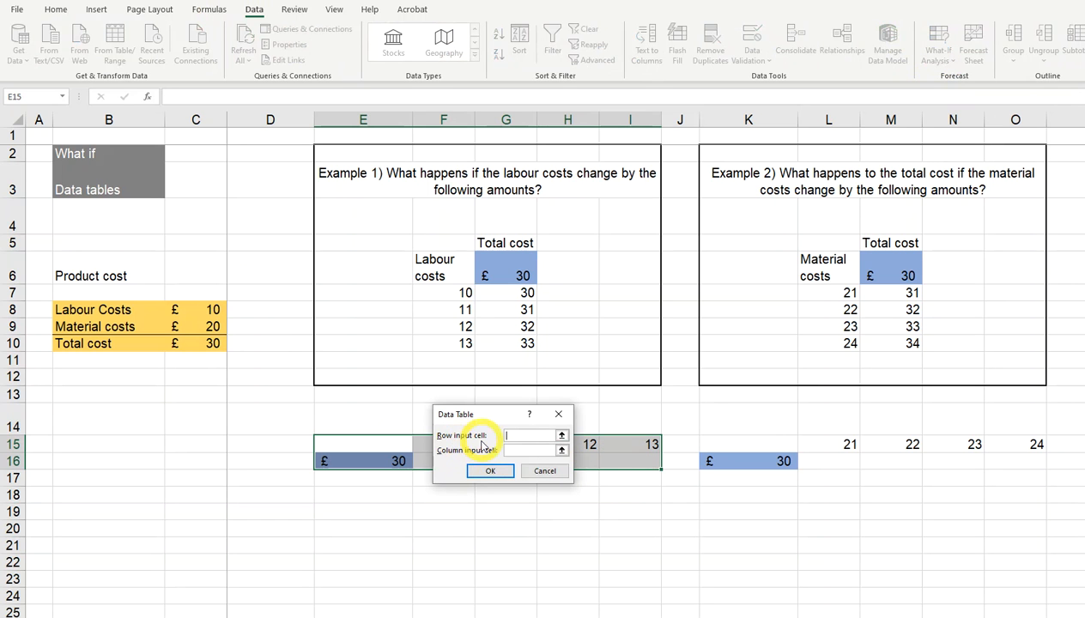
drag(527, 415, 531, 492)
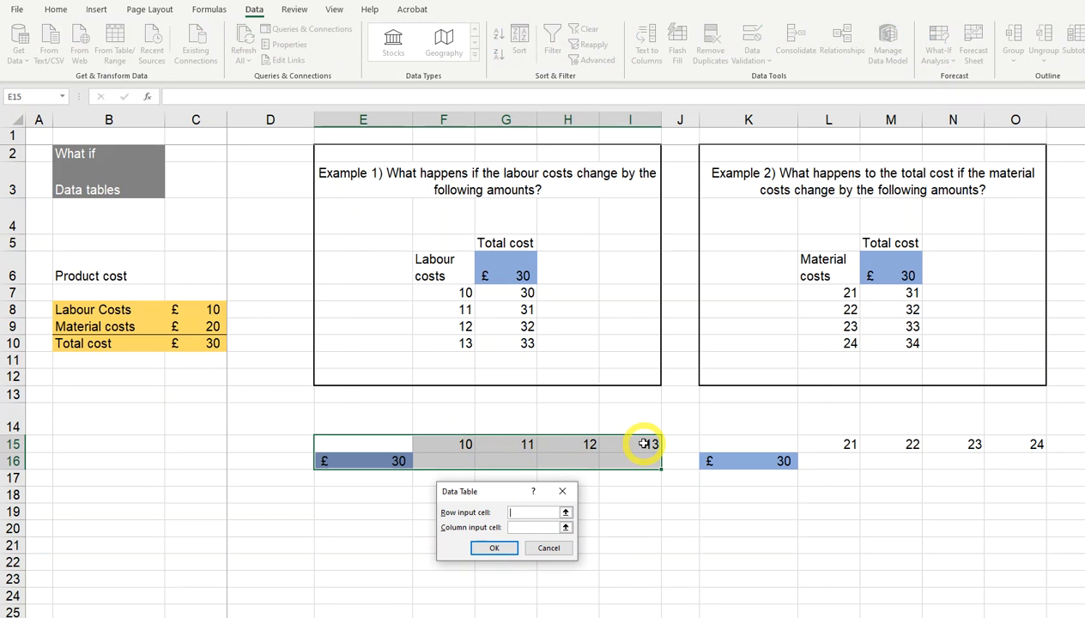
click(208, 309)
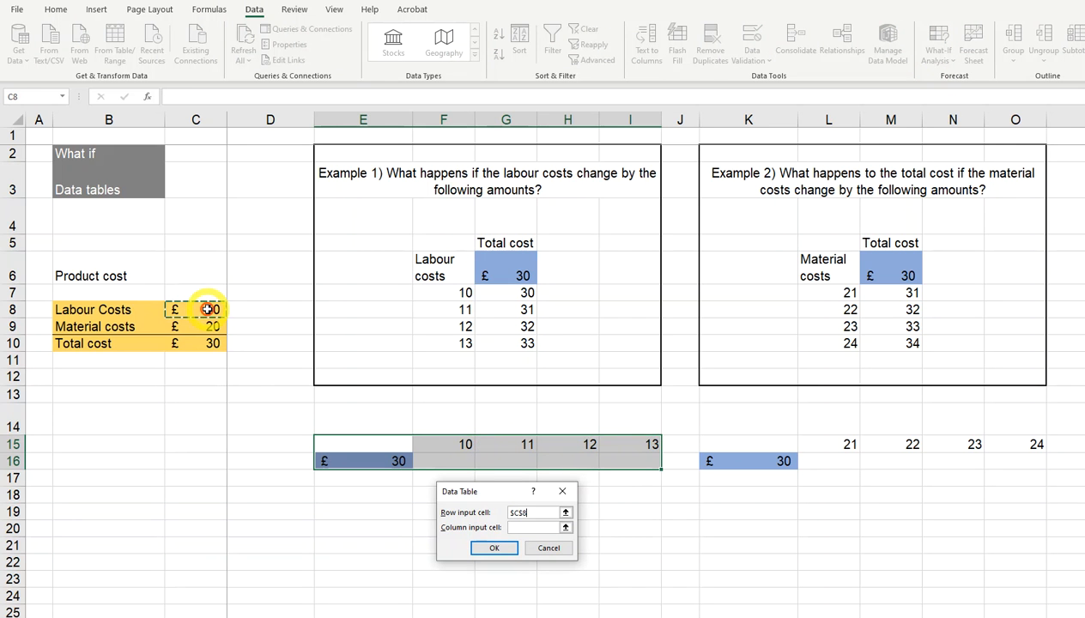
click(494, 548)
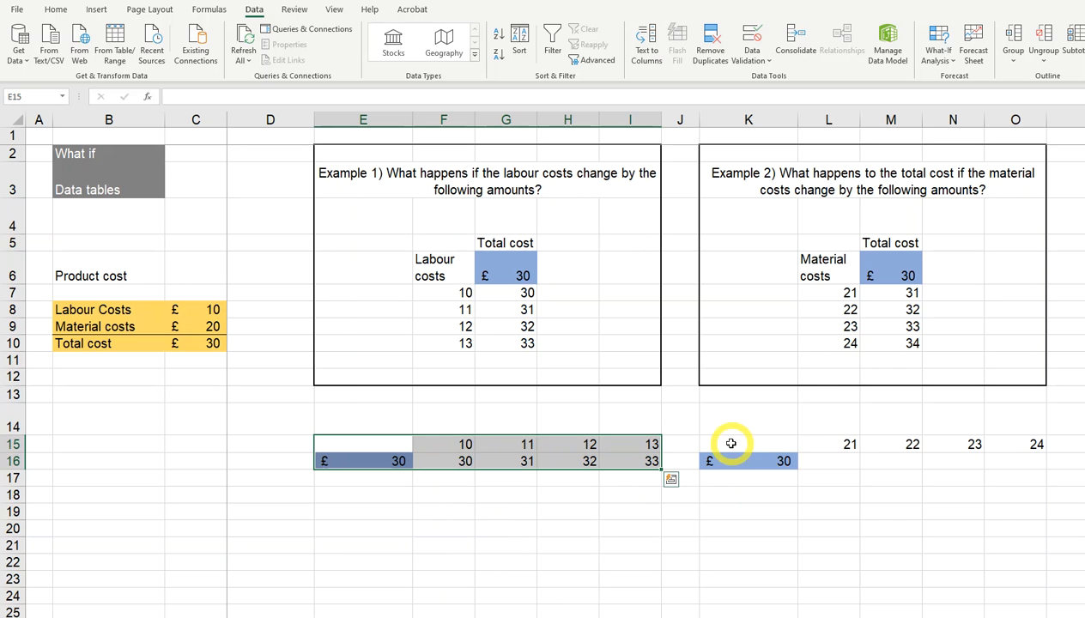
- Create a data table over K15:O16 with the material costs cell C9 as the row input cell
drag(734, 444, 1004, 465)
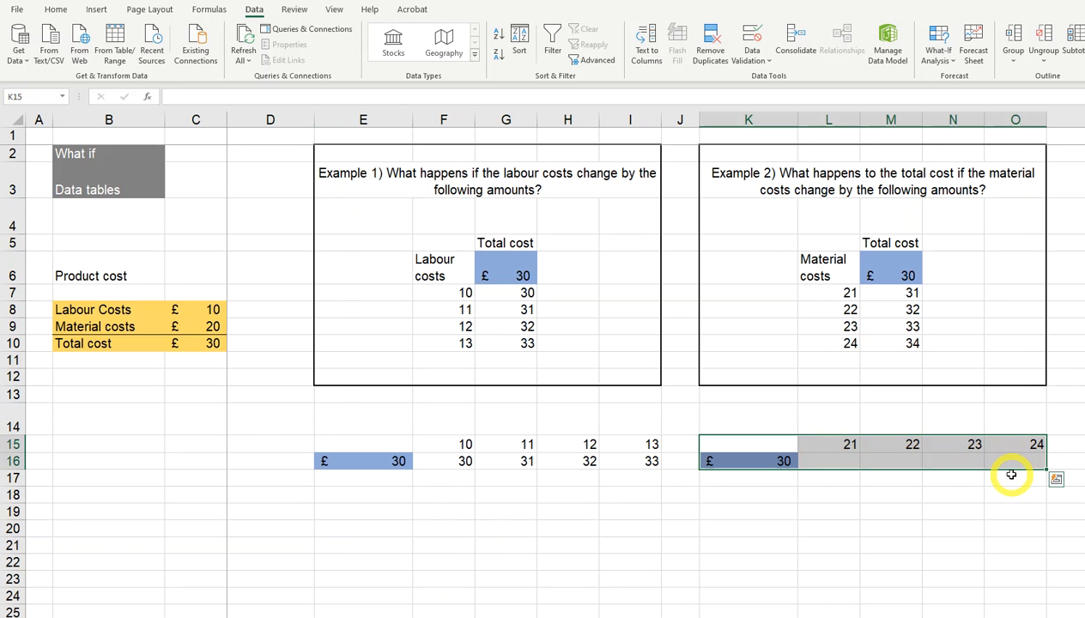
click(937, 55)
click(968, 115)
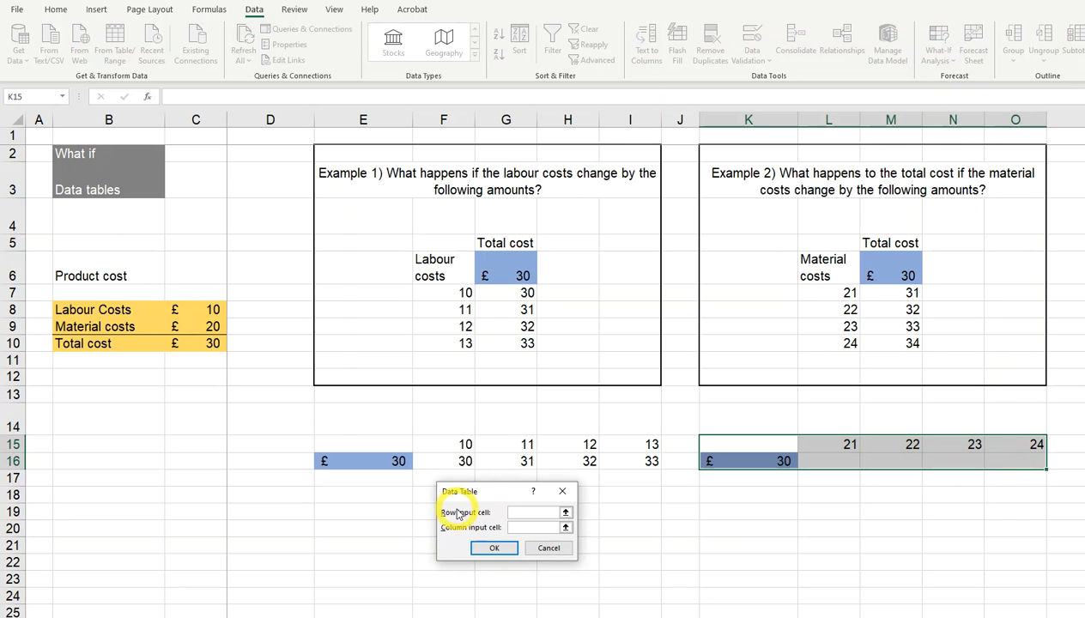
drag(490, 495, 814, 506)
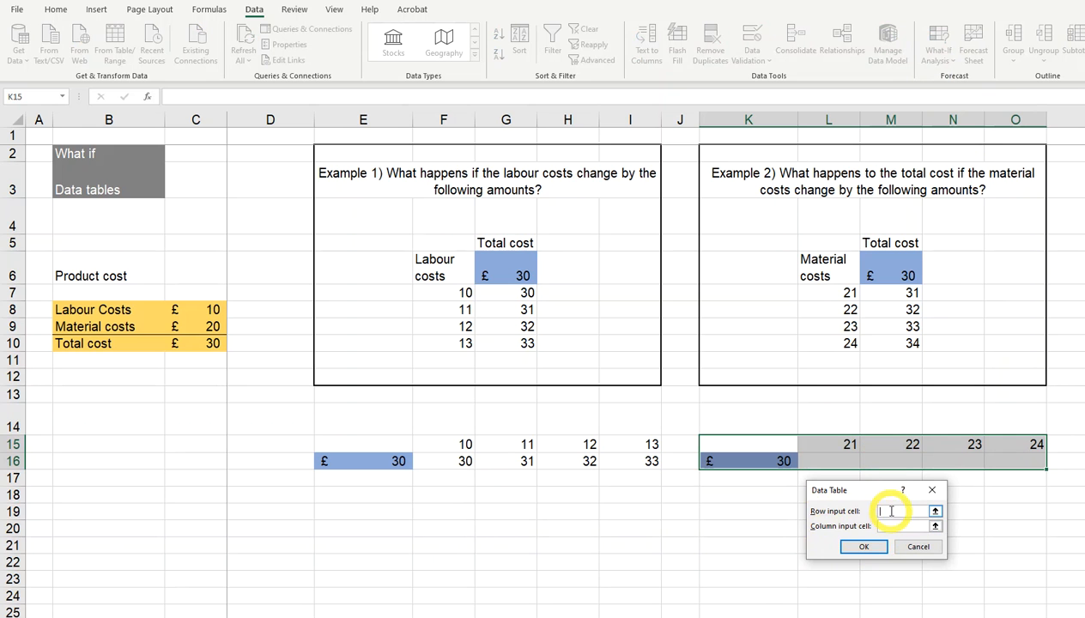
click(212, 327)
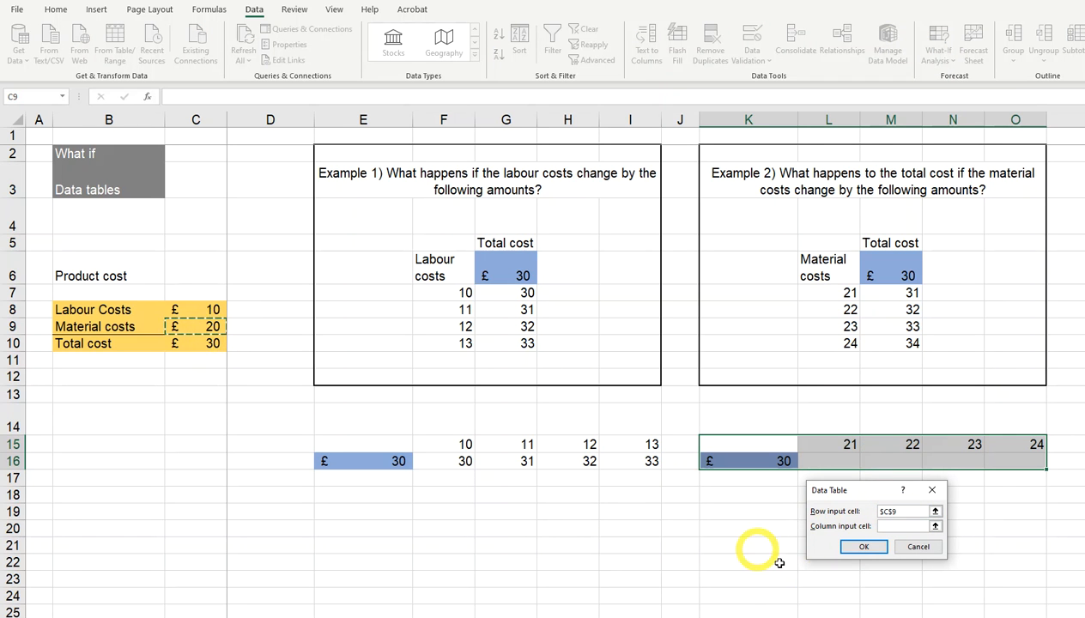
click(867, 547)
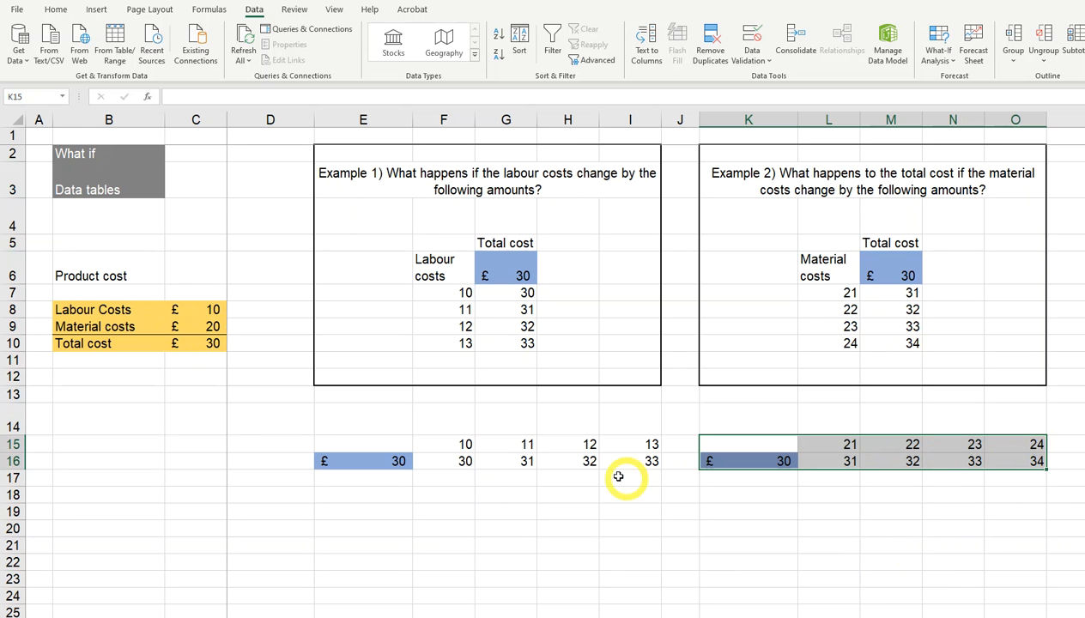
- Check the formulas in the four blue total cost cells M6, G6, E16 and K16
click(897, 273)
click(526, 276)
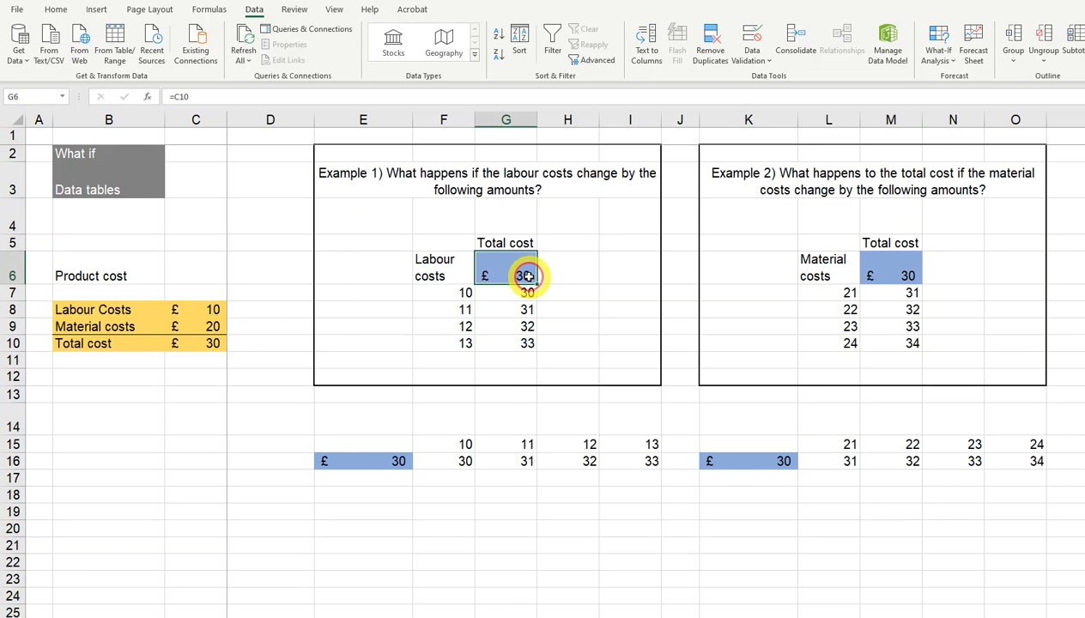
click(361, 455)
click(770, 460)
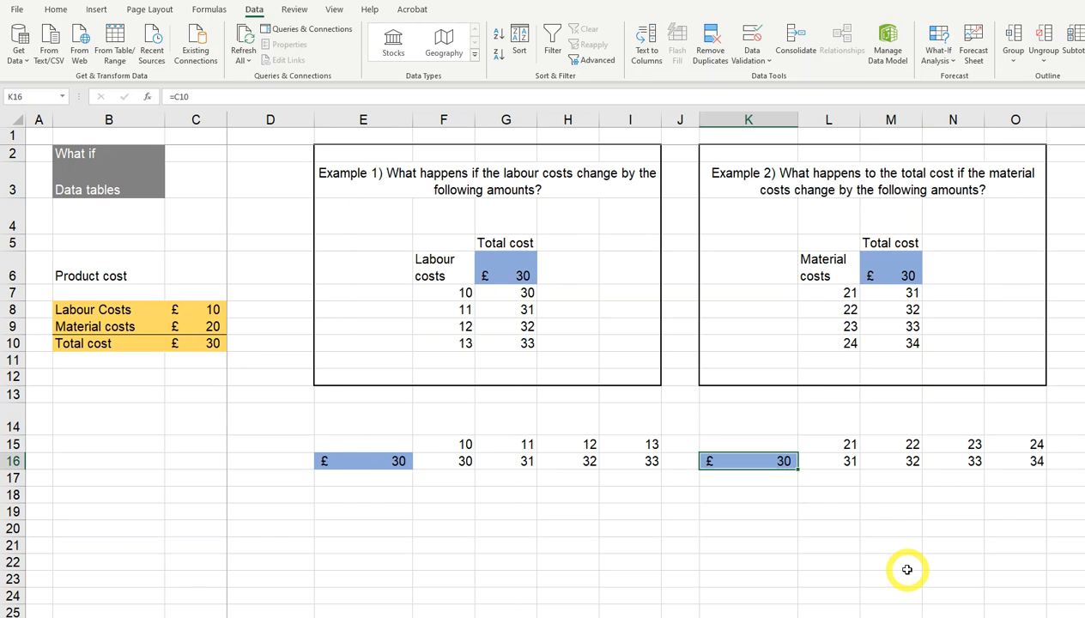
- Fill Example 3's corner cell S6 with blue and link it to the product's total cost with the formula =C10
scroll(653, 360, right, 6)
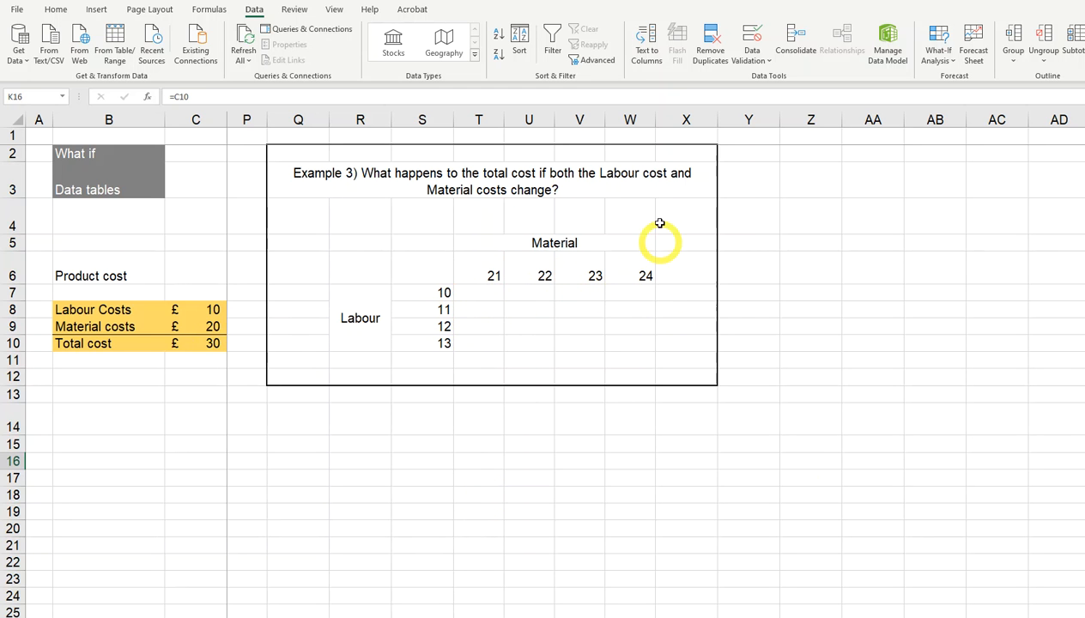
click(430, 268)
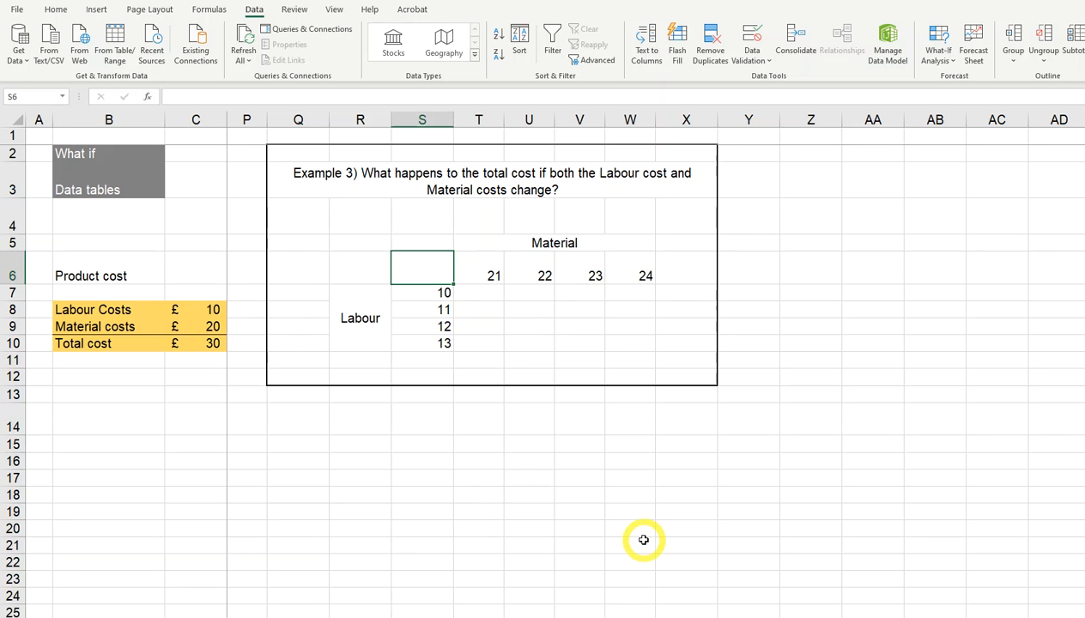
click(55, 8)
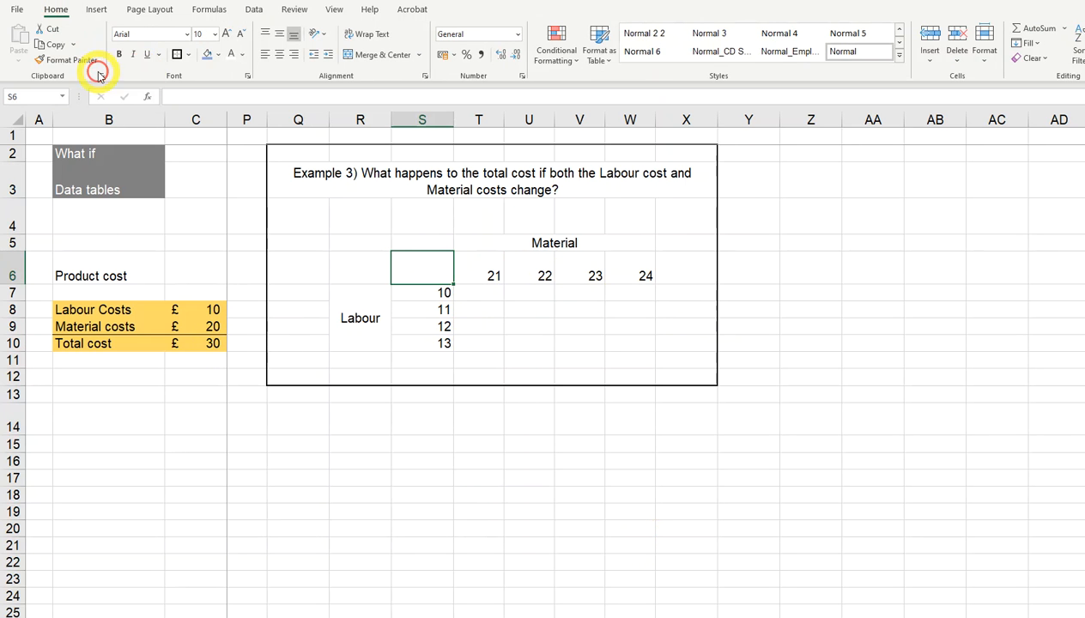
click(206, 59)
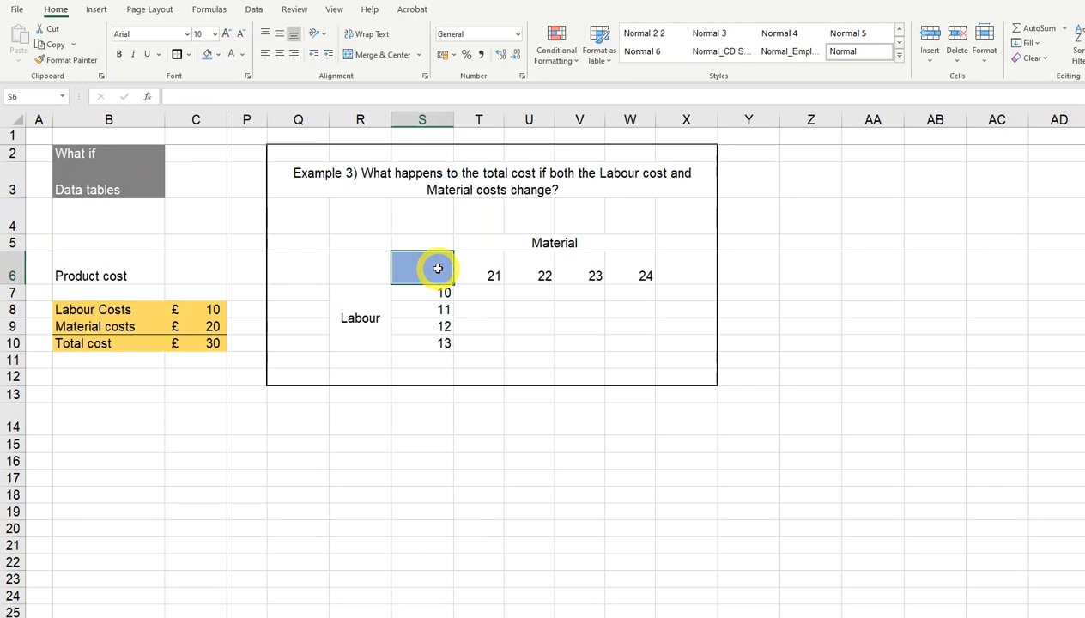
text(=)
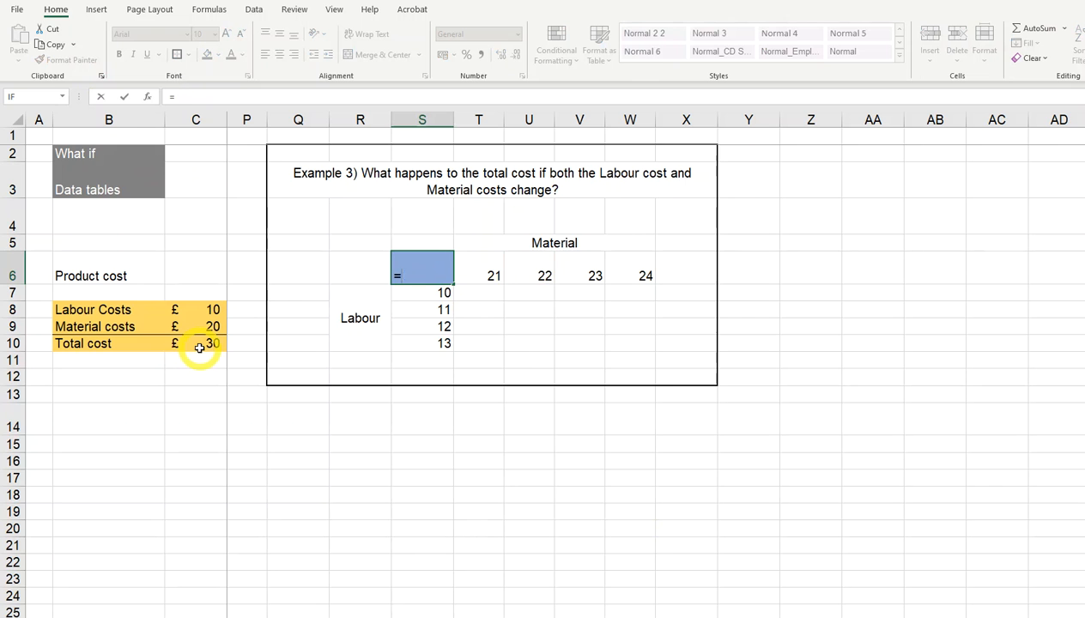
click(199, 347)
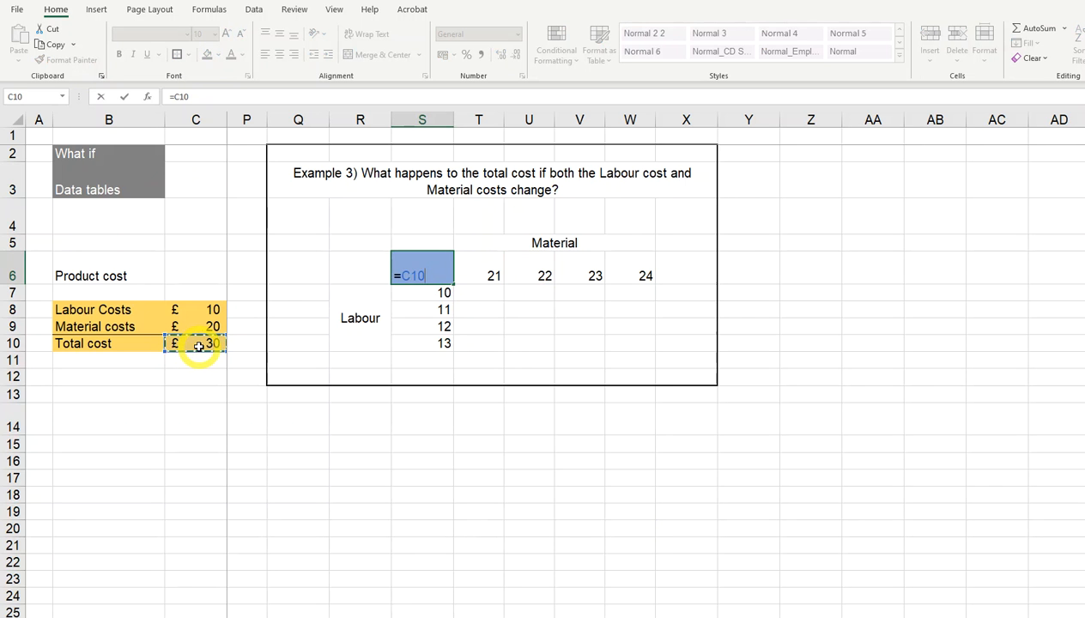
key(Return)
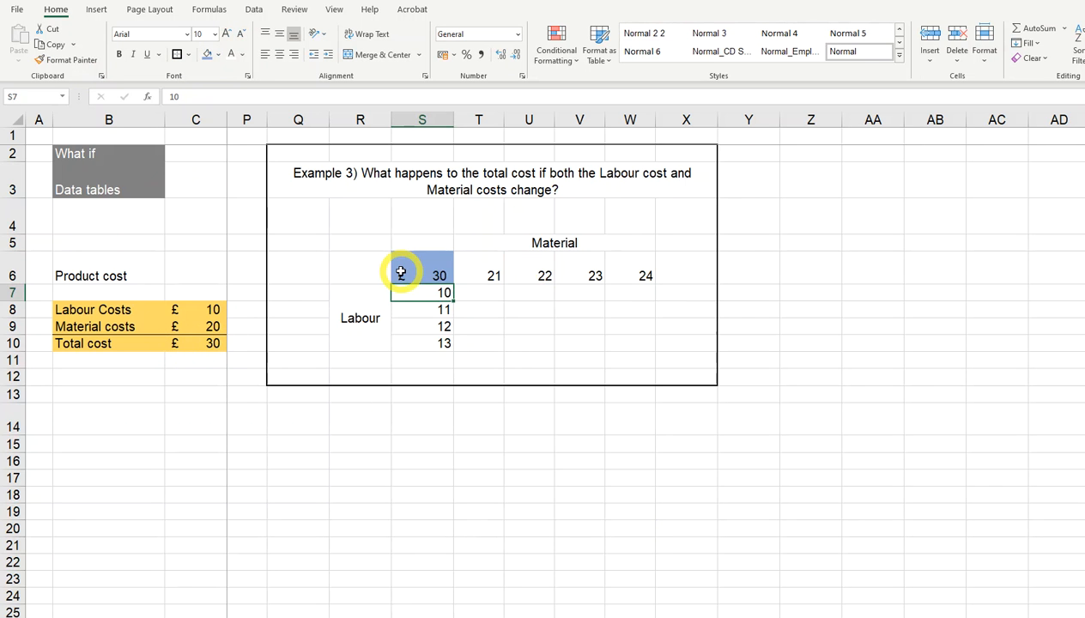
- Create a two-variable data table over S6:W10 with material costs C9 as the row input cell and labour costs C8 as the column input cell
drag(400, 272, 643, 341)
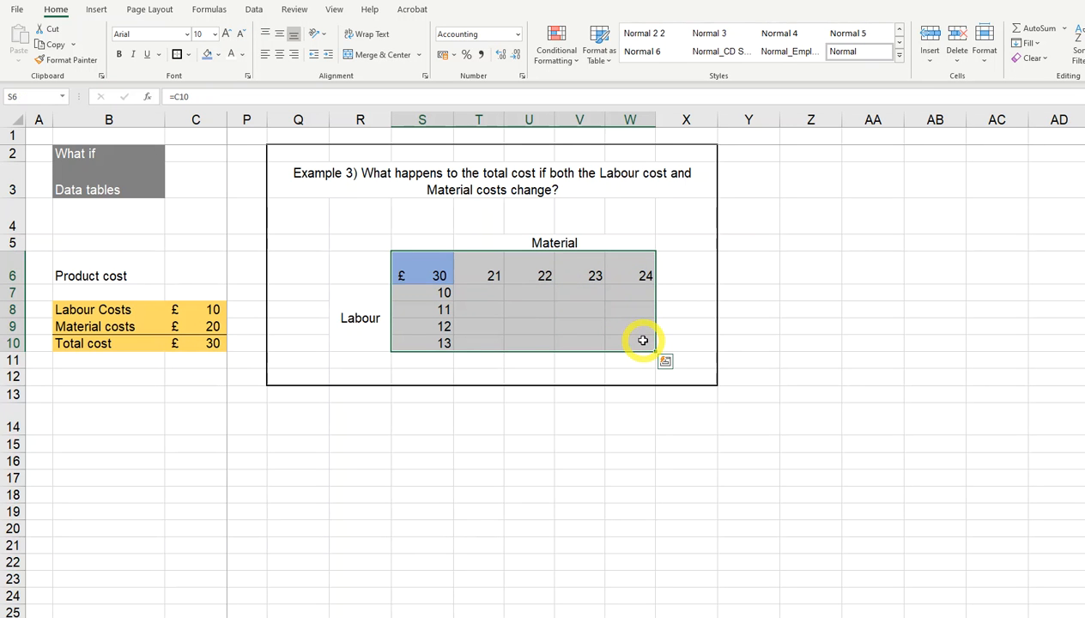
click(255, 9)
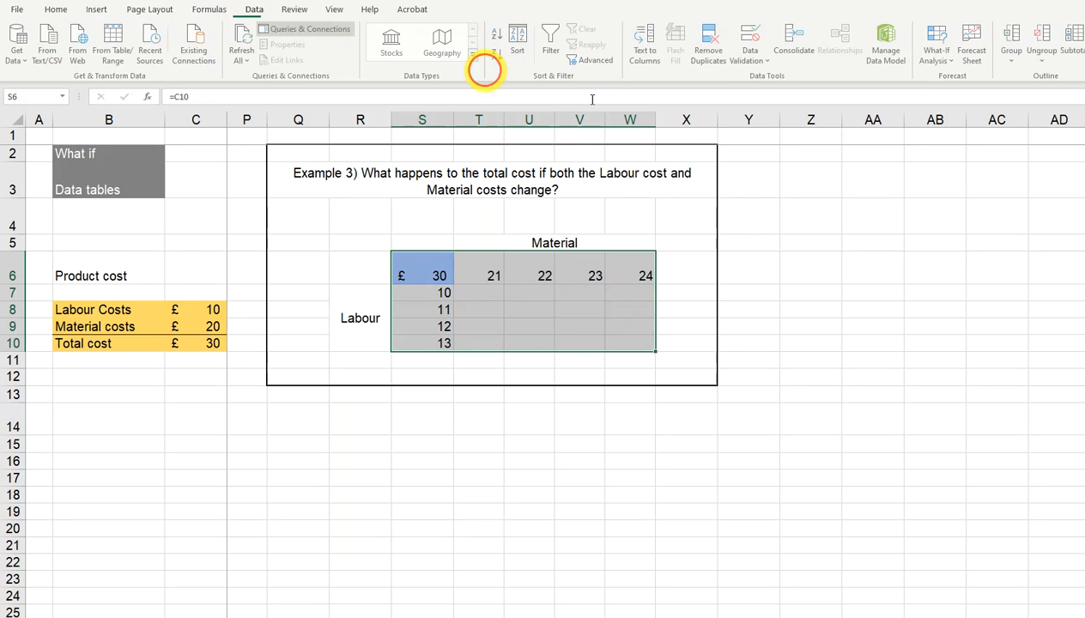
click(938, 56)
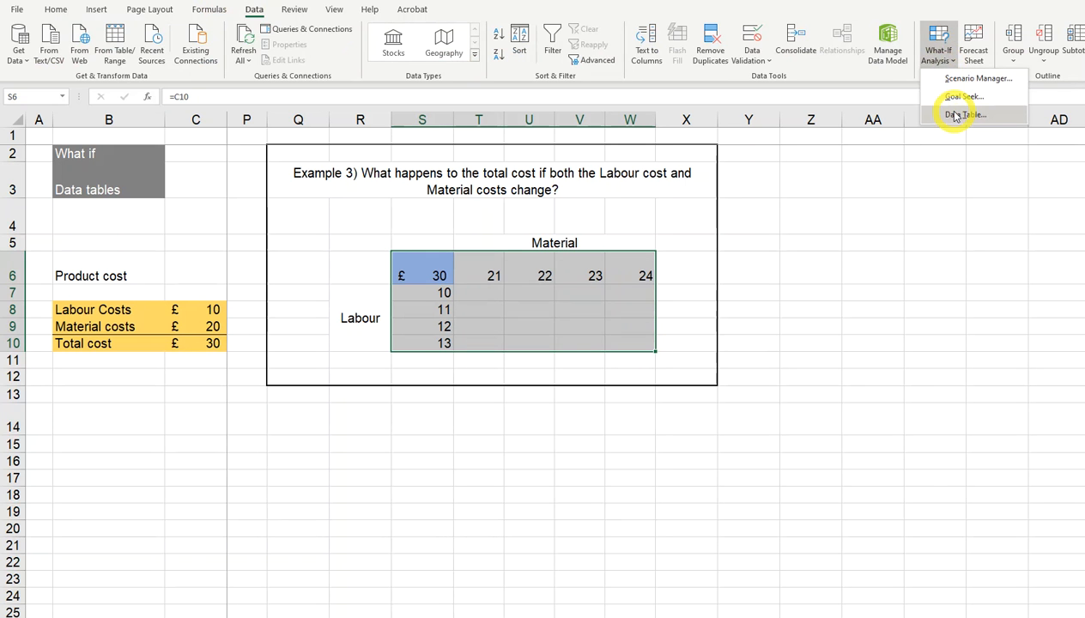
click(955, 116)
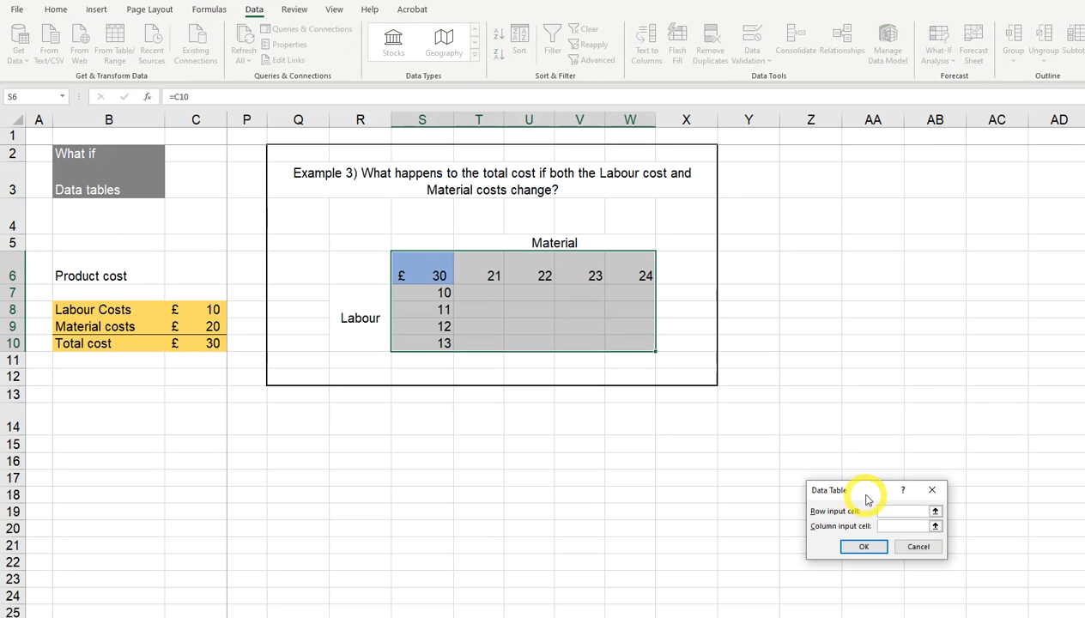
drag(872, 494, 524, 374)
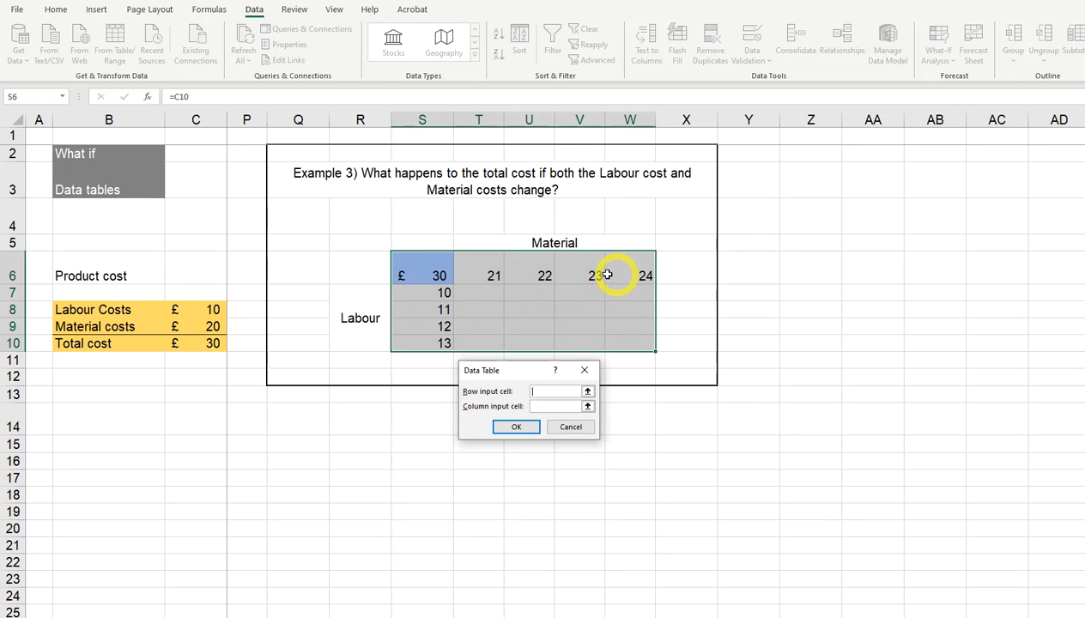
click(212, 328)
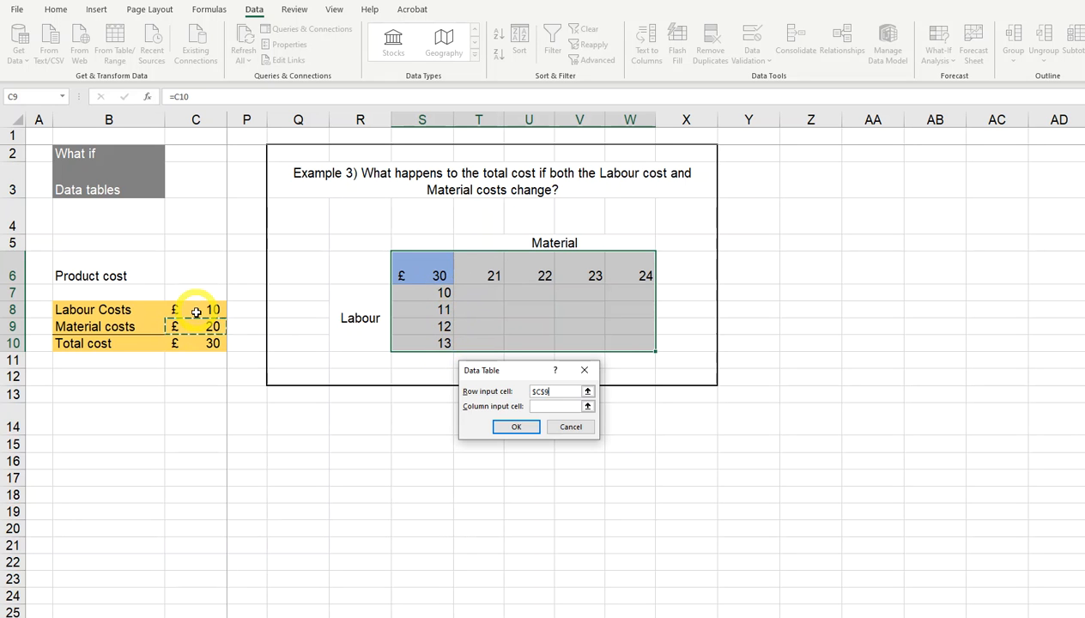
click(553, 405)
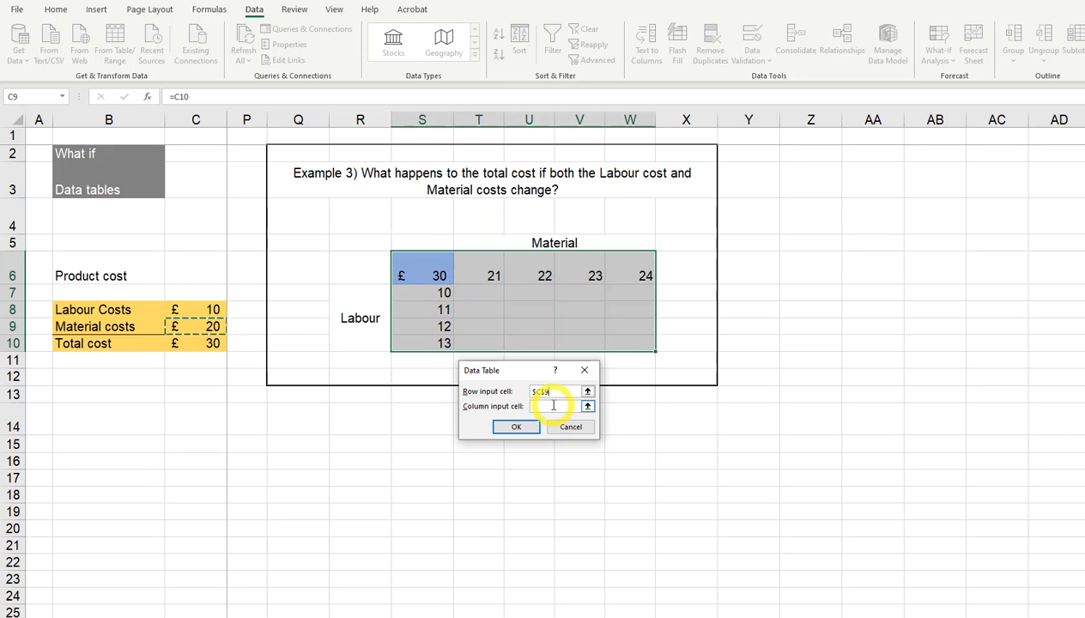
click(210, 311)
click(523, 428)
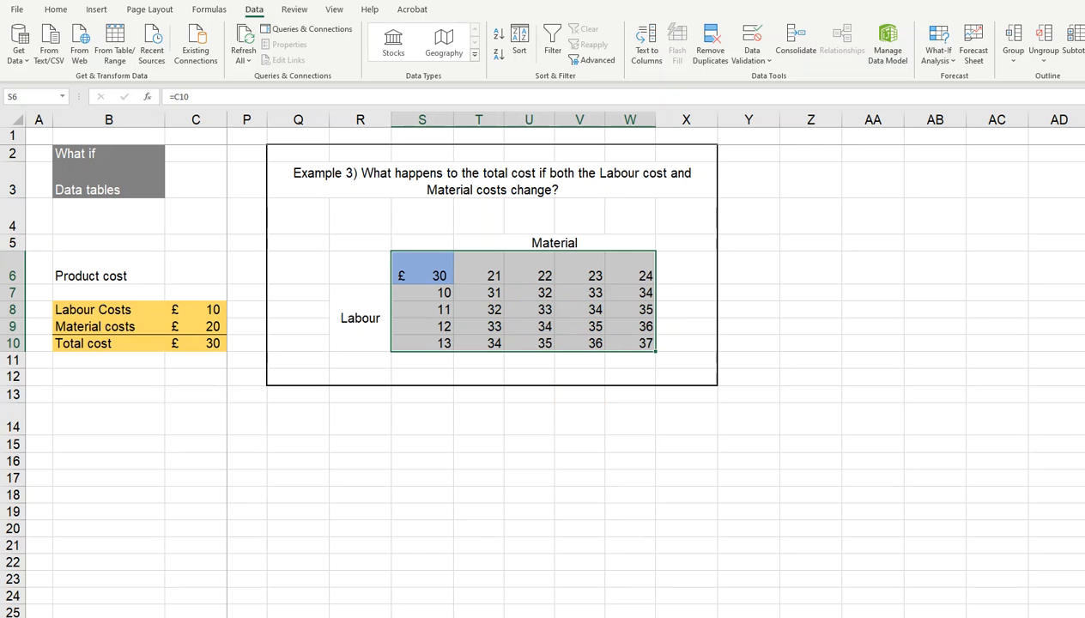
click(195, 344)
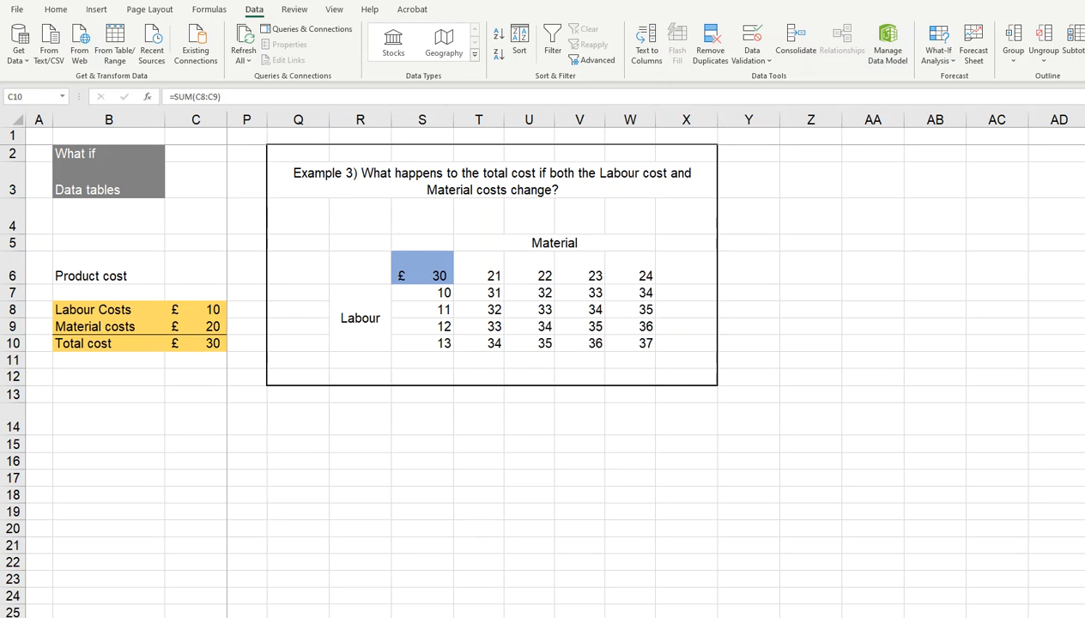